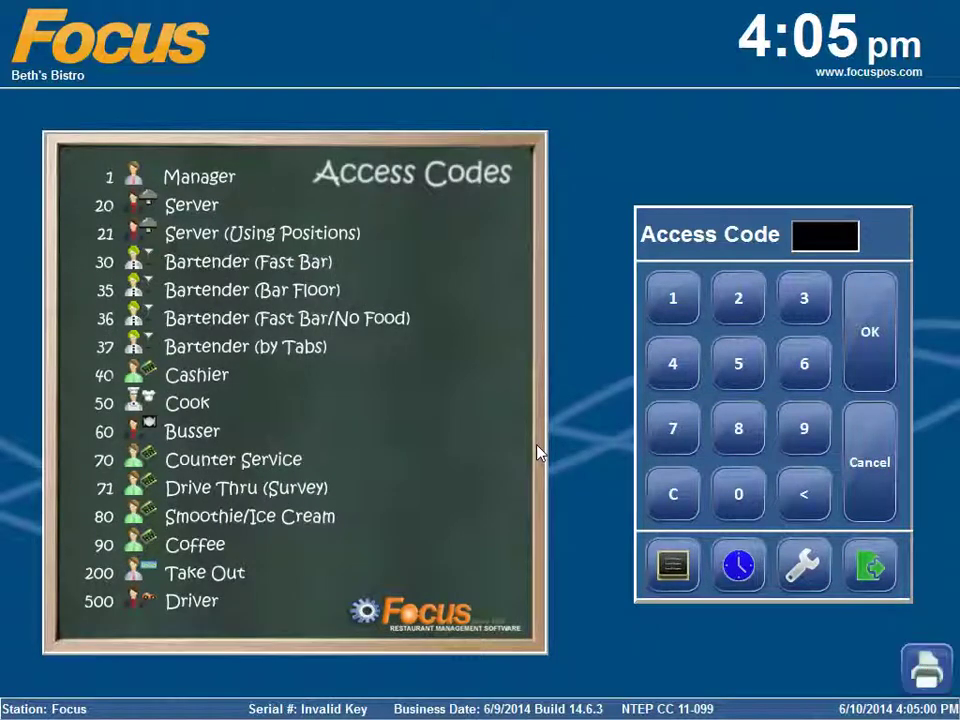
Step: Open the office software from the setup options by entering and confirming the access code
{"action": "left_click", "coordinate": [804, 565]}
{"action": "left_click", "coordinate": [360, 411]}
{"action": "left_click", "coordinate": [379, 288]}
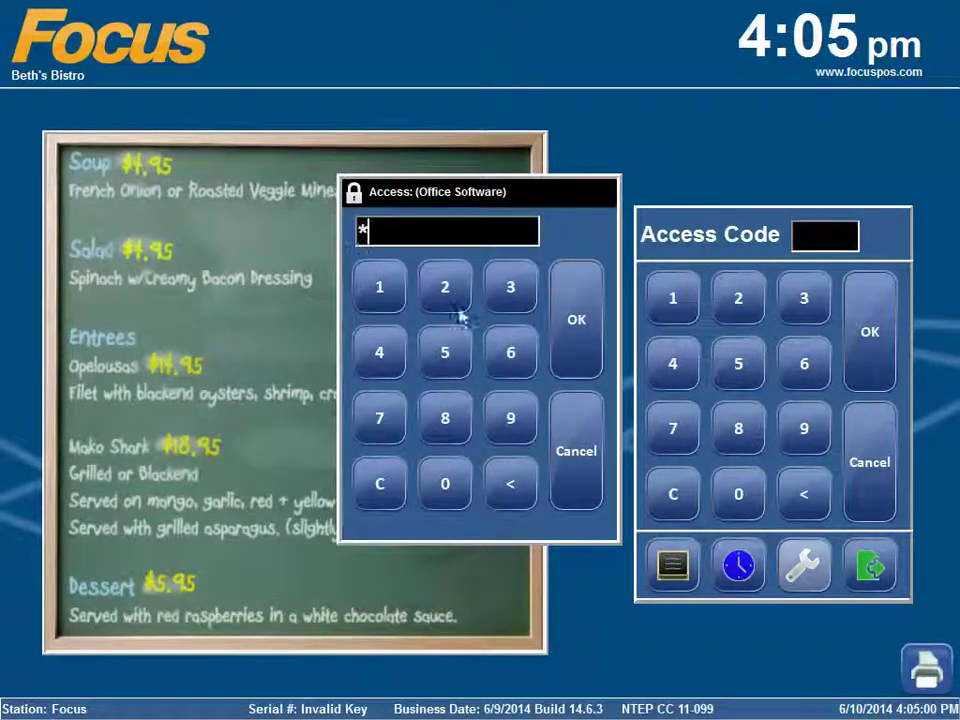
{"action": "left_click", "coordinate": [579, 316]}
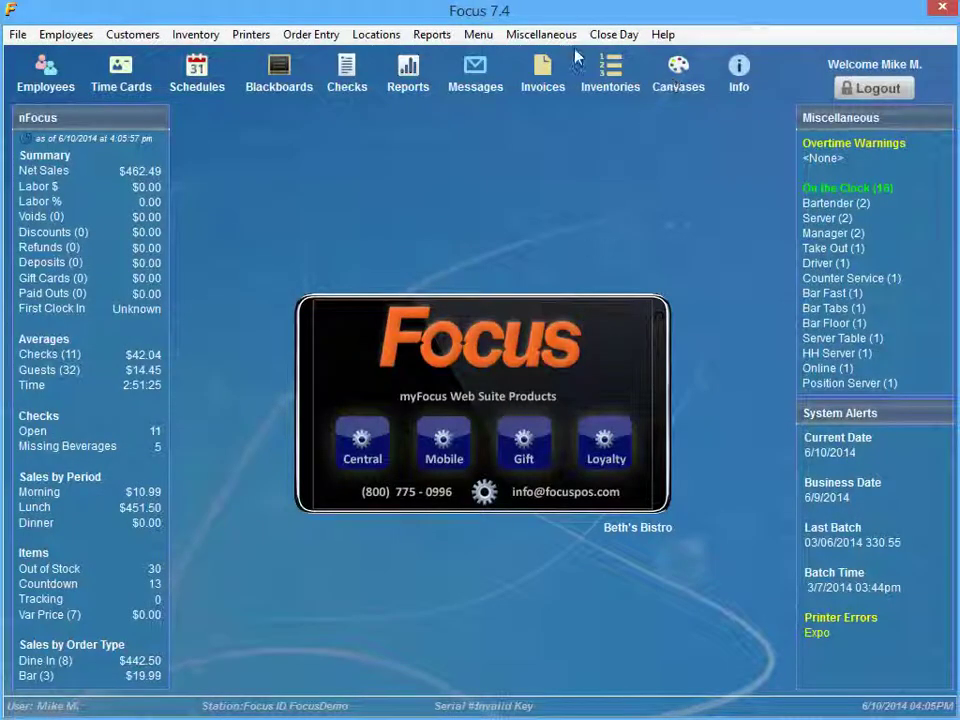
Step: Open the canvas editor and switch it to the Cocktails canvas
{"action": "left_click", "coordinate": [678, 72]}
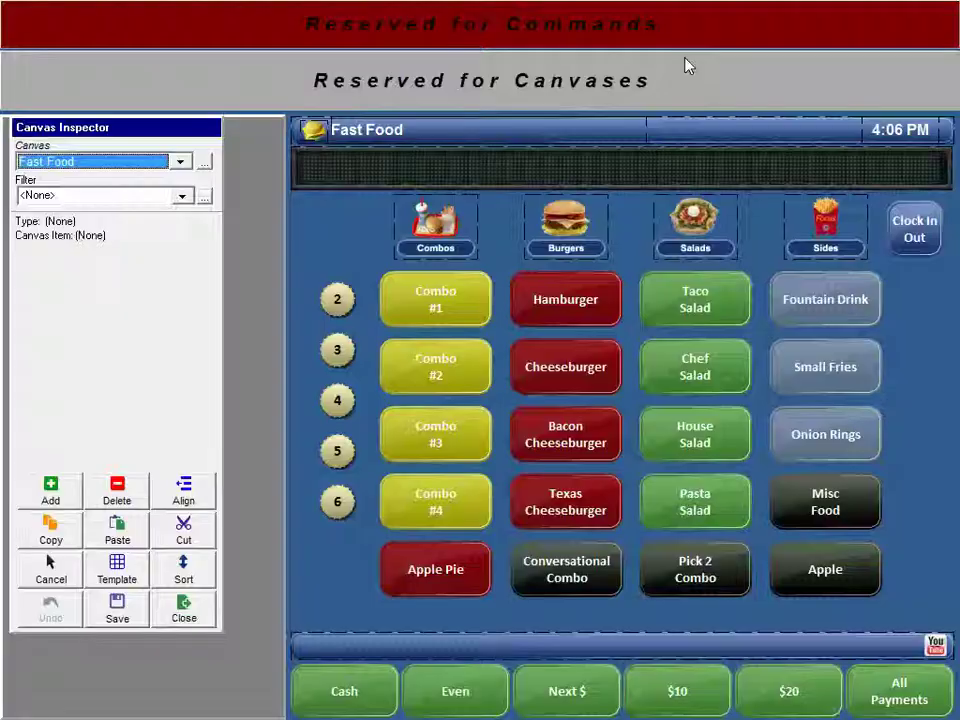
{"action": "key", "text": "Down"}
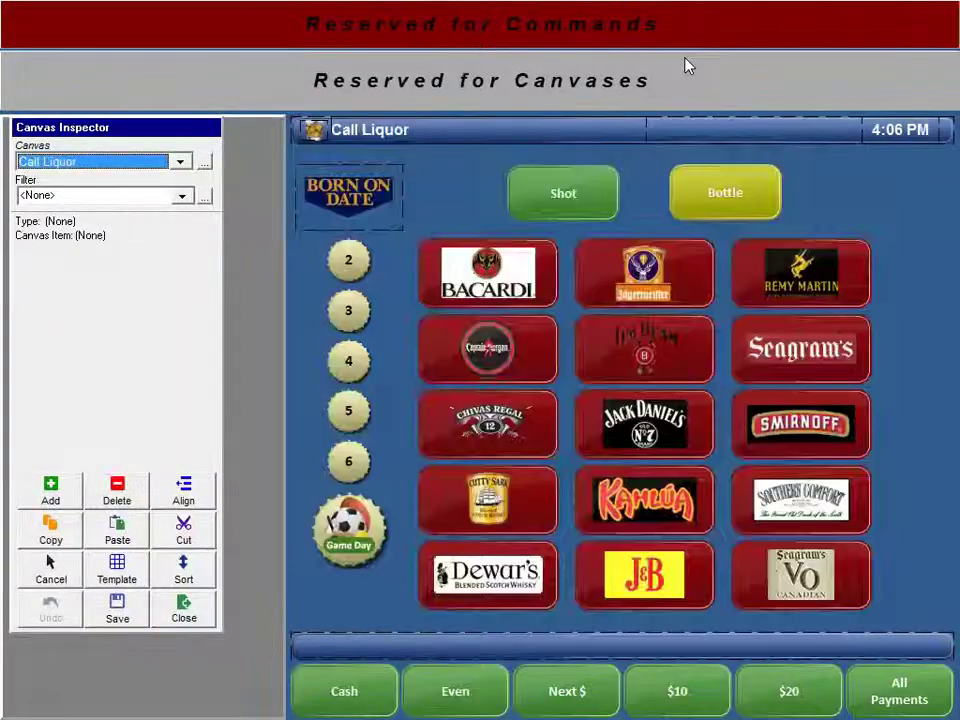
{"action": "key", "text": "Down"}
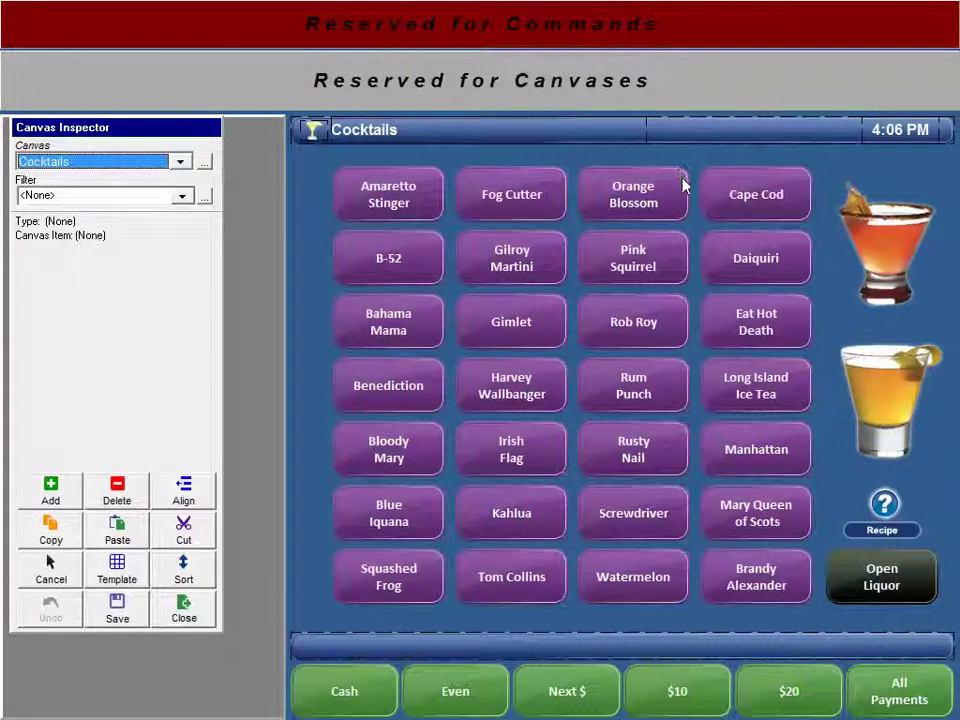
Step: Delete the Brandy Alexander item from the Cocktails canvas and confirm the deletion
{"action": "left_click", "coordinate": [736, 584]}
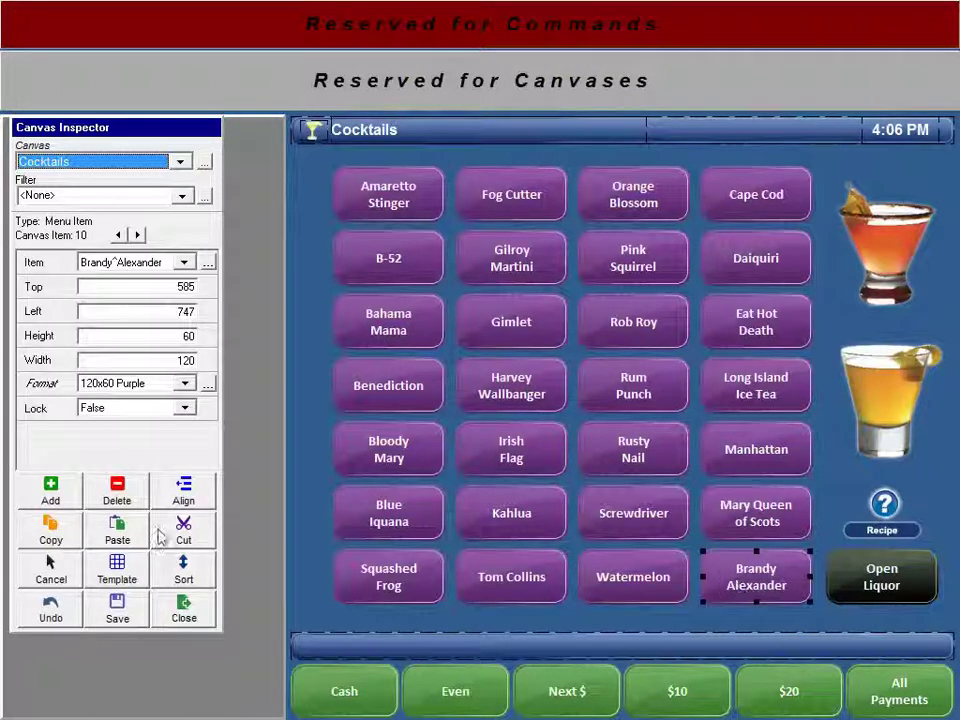
{"action": "left_click", "coordinate": [122, 497]}
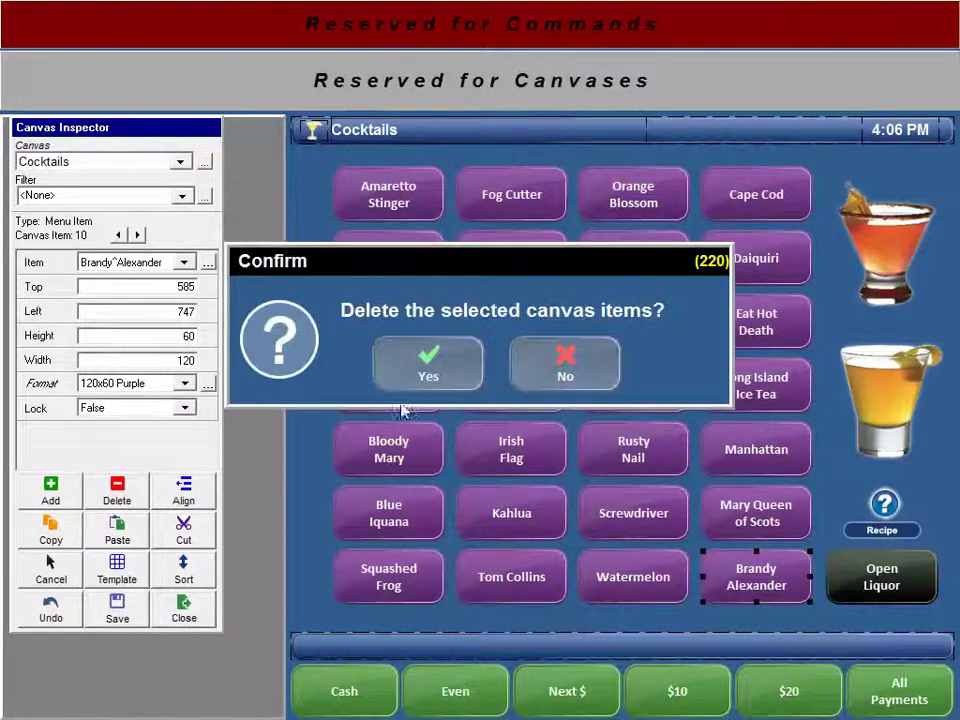
{"action": "left_click", "coordinate": [424, 374]}
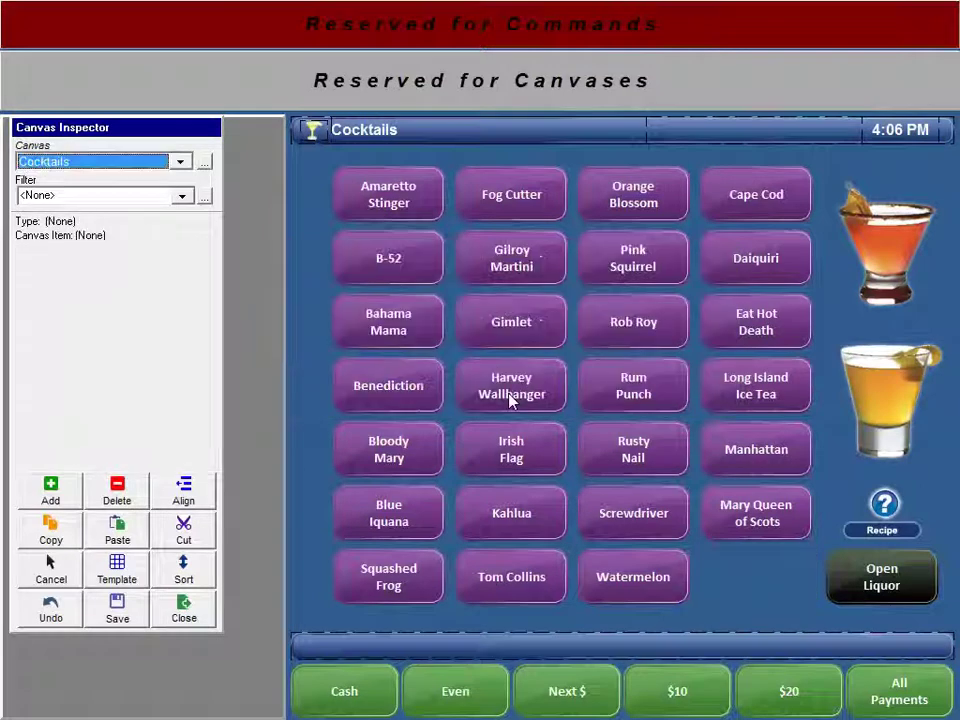
Step: Add a menu item based on the Mary Queen of Scots record, named Beth's Blind^Melon Martini, letting its other name and ID fields fill in
{"action": "left_click", "coordinate": [736, 503]}
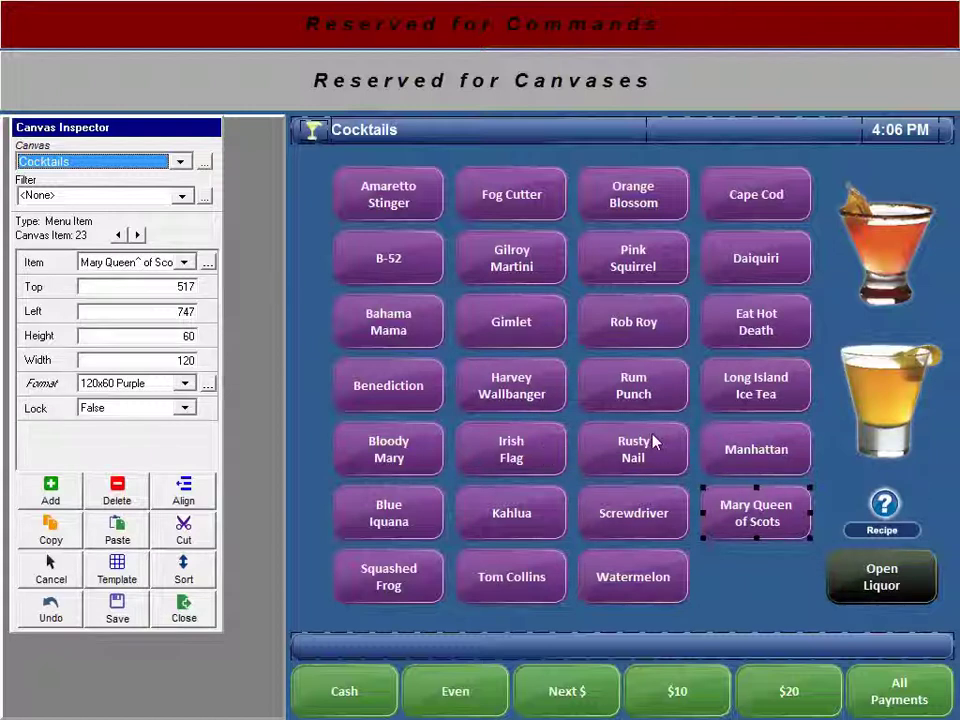
{"action": "left_click", "coordinate": [207, 262]}
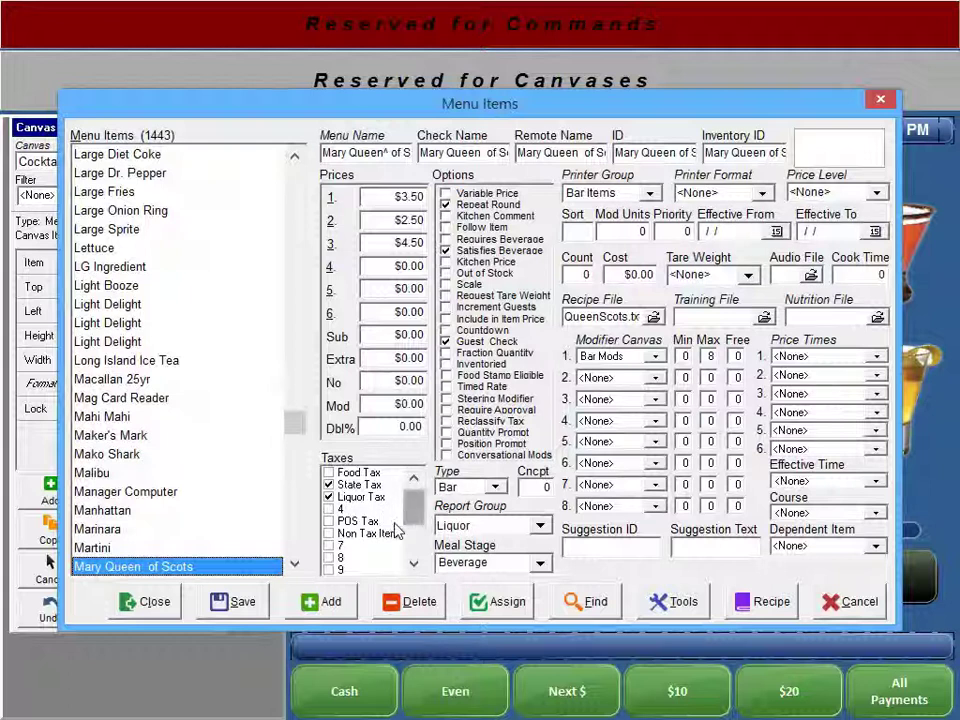
{"action": "left_click", "coordinate": [330, 614]}
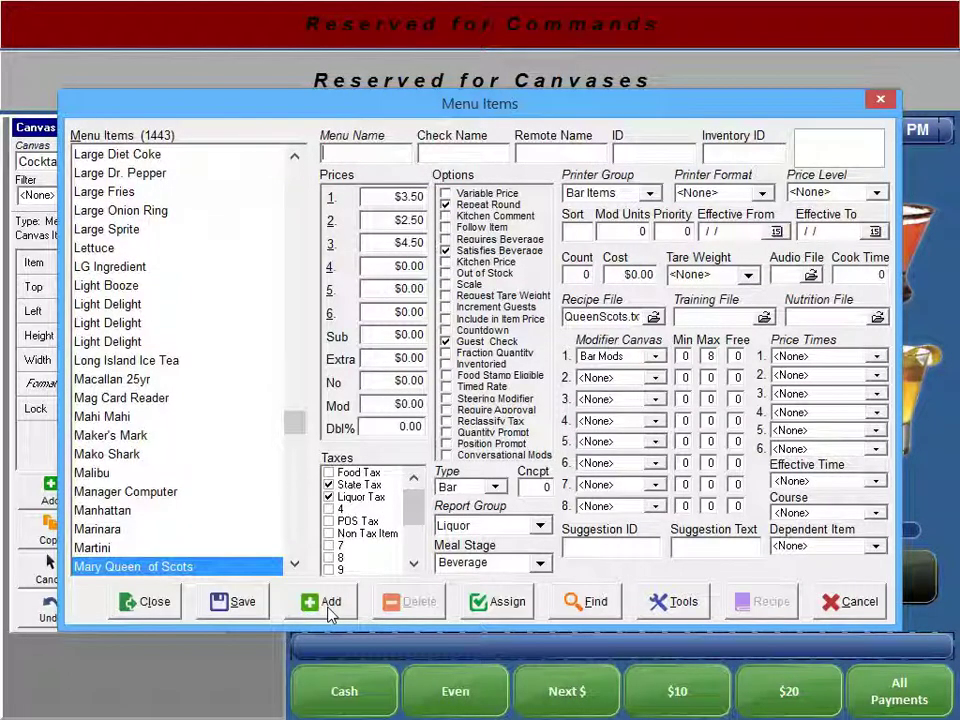
{"action": "type", "text": "Beth's B"}
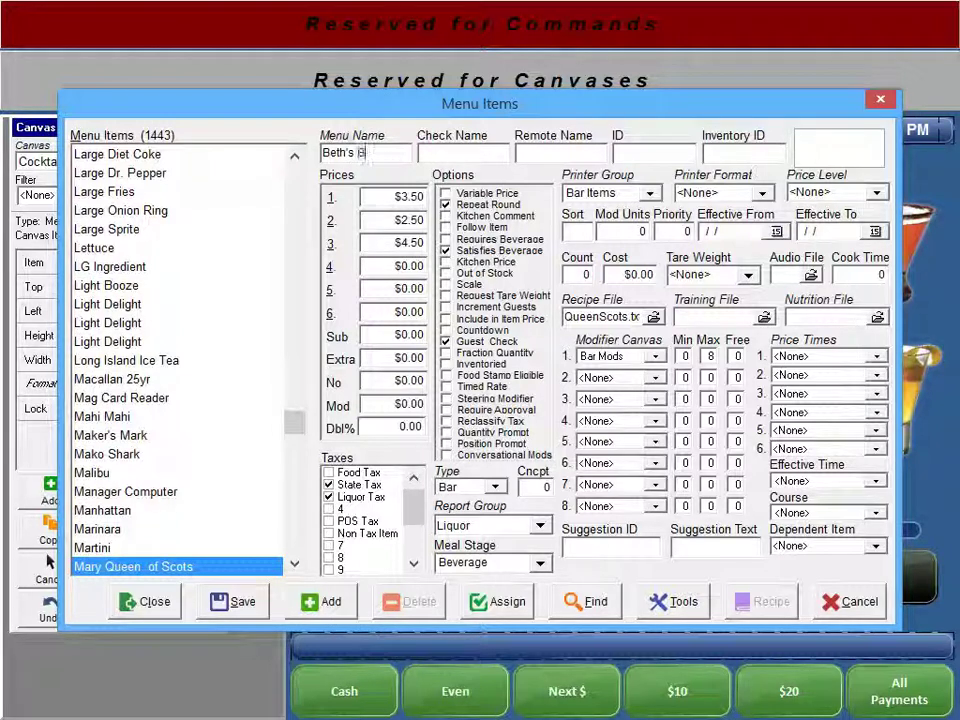
{"action": "type", "text": "lind^Me"}
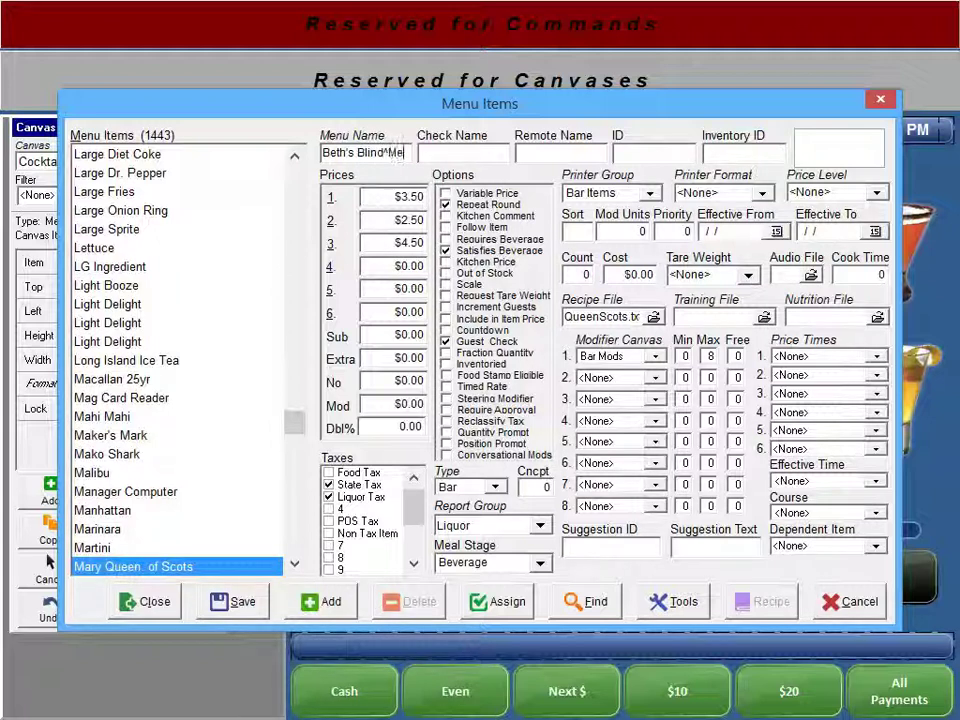
{"action": "type", "text": "lon Martini"}
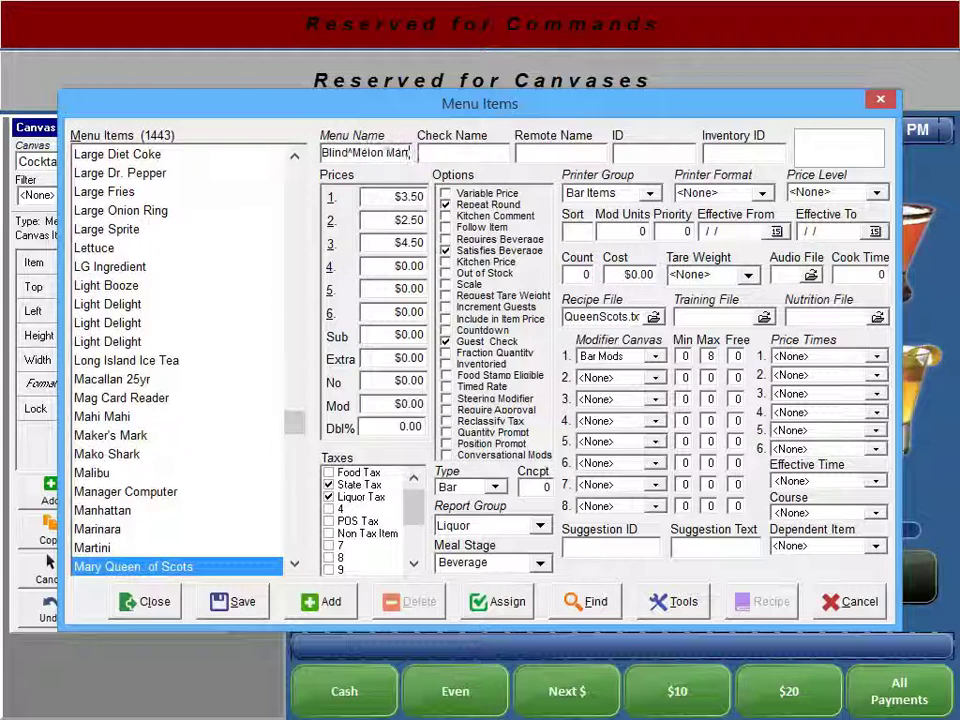
{"action": "key", "text": "Tab"}
{"action": "key", "text": "Tab"}
{"action": "key", "text": "Tab"}
{"action": "key", "text": "Tab"}
{"action": "key", "text": "Tab"}
{"action": "key", "text": "Tab"}
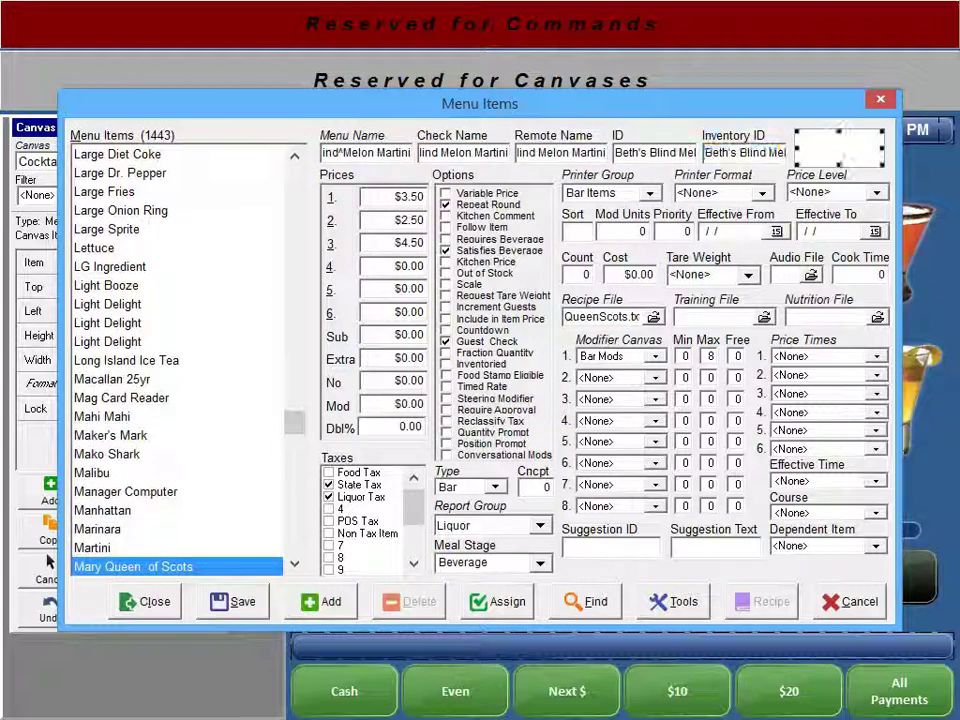
Step: Set price 1 of the new martini item to $12.00 and prices 2, 3 and 4 to $0.00
{"action": "type", "text": "12"}
{"action": "key", "text": "Tab"}
{"action": "type", "text": "0"}
{"action": "key", "text": "Tab"}
{"action": "type", "text": "0"}
{"action": "key", "text": "Tab"}
{"action": "type", "text": "0"}
{"action": "key", "text": "Tab"}
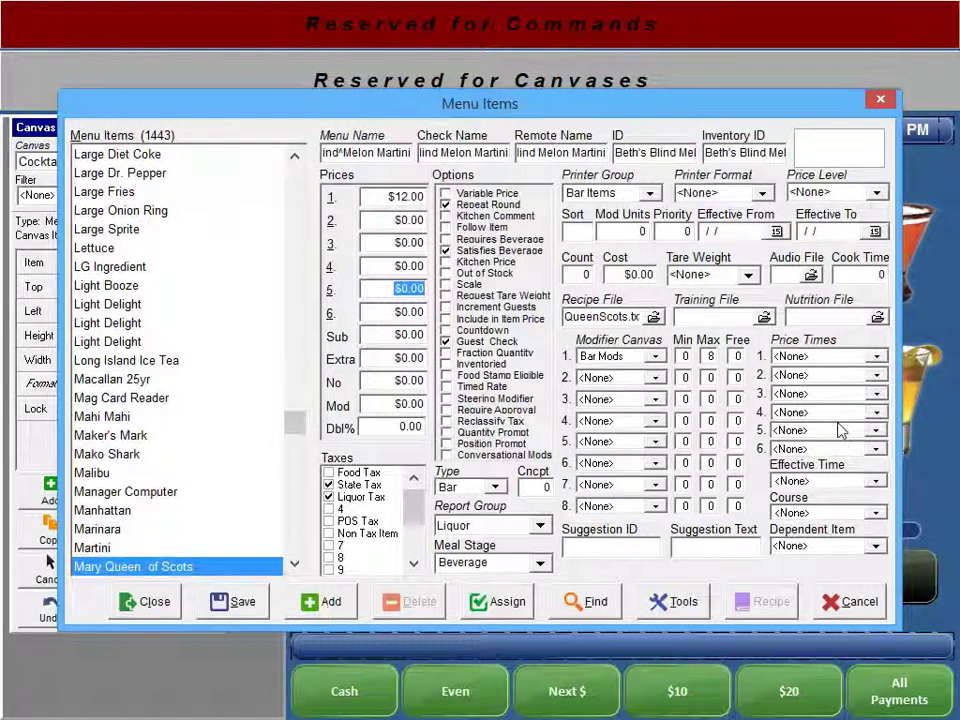
Step: Assign Happy Hour as price time 2 and set price 2 to $11.50
{"action": "left_click", "coordinate": [822, 375]}
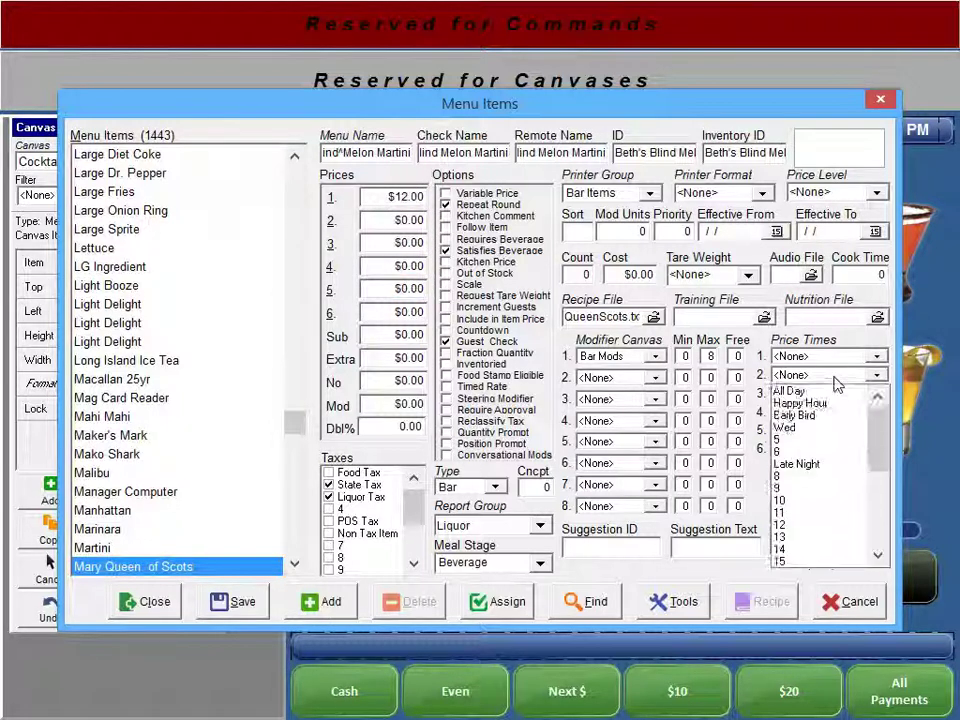
{"action": "left_click", "coordinate": [806, 399]}
{"action": "left_click", "coordinate": [388, 221]}
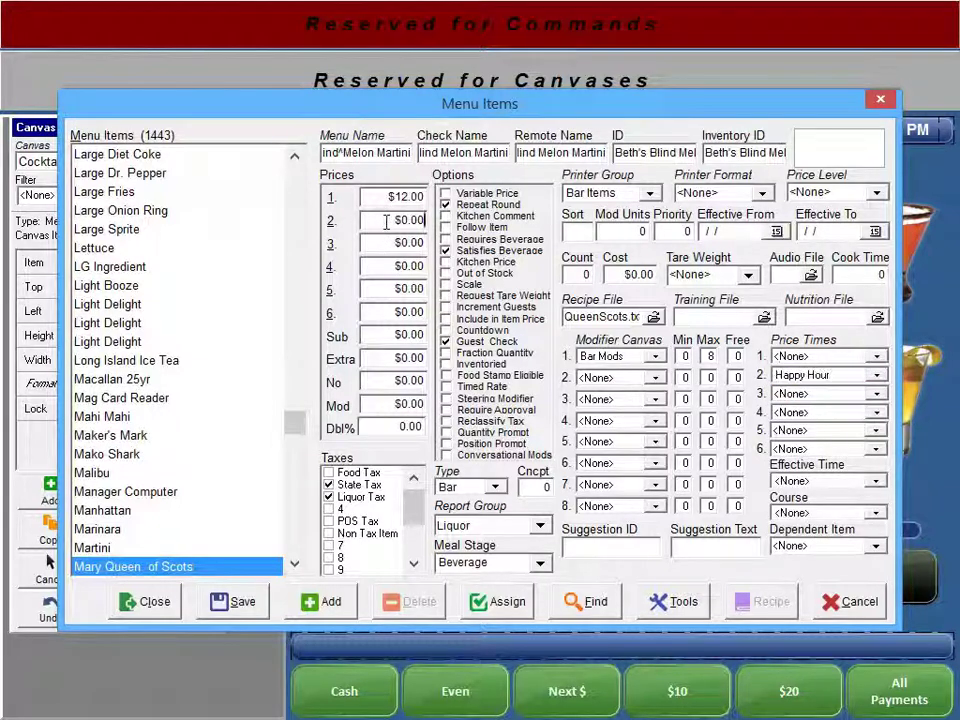
{"action": "type", "text": "11.50"}
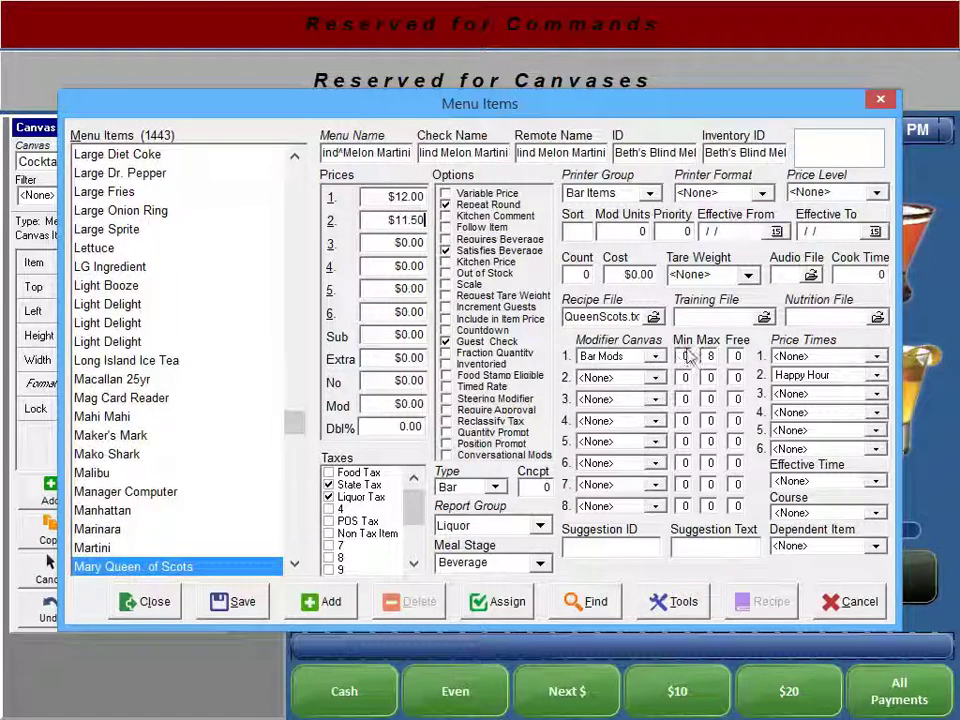
Step: Set the Bar Mods modifier canvas maximum to 0, save the new menu item and close the Menu Items window
{"action": "left_click", "coordinate": [711, 356]}
{"action": "type", "text": "0"}
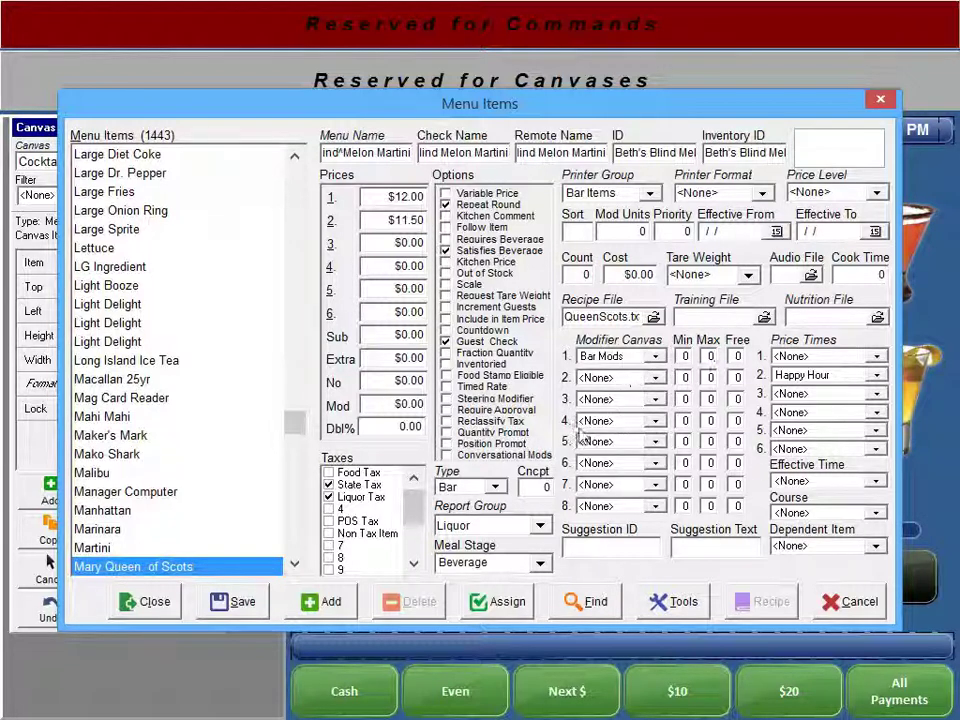
{"action": "left_click", "coordinate": [238, 602]}
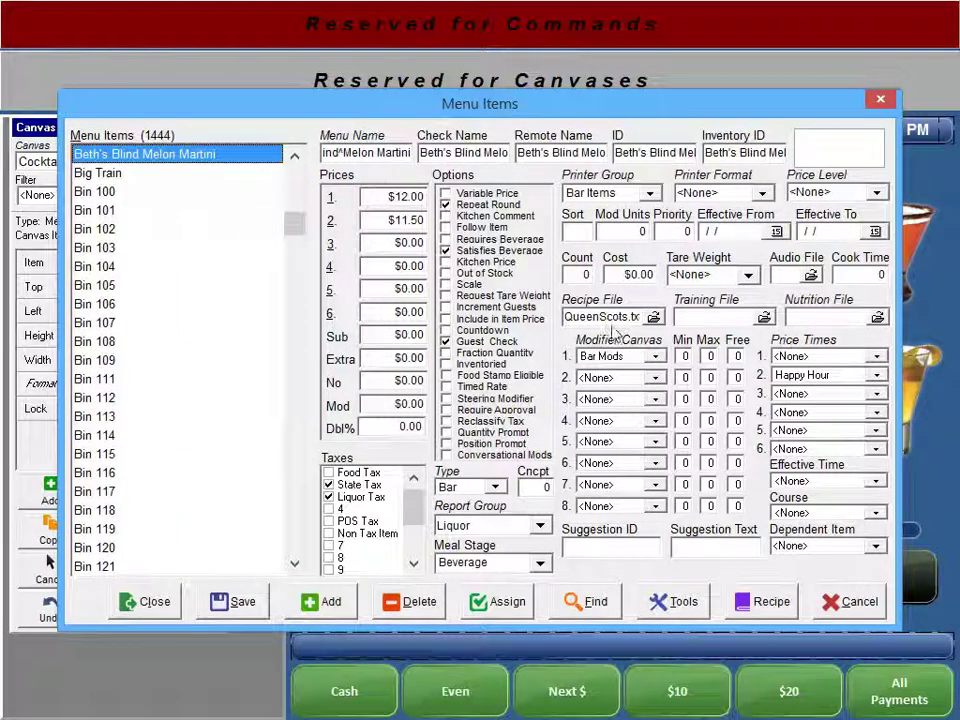
{"action": "left_click", "coordinate": [155, 603]}
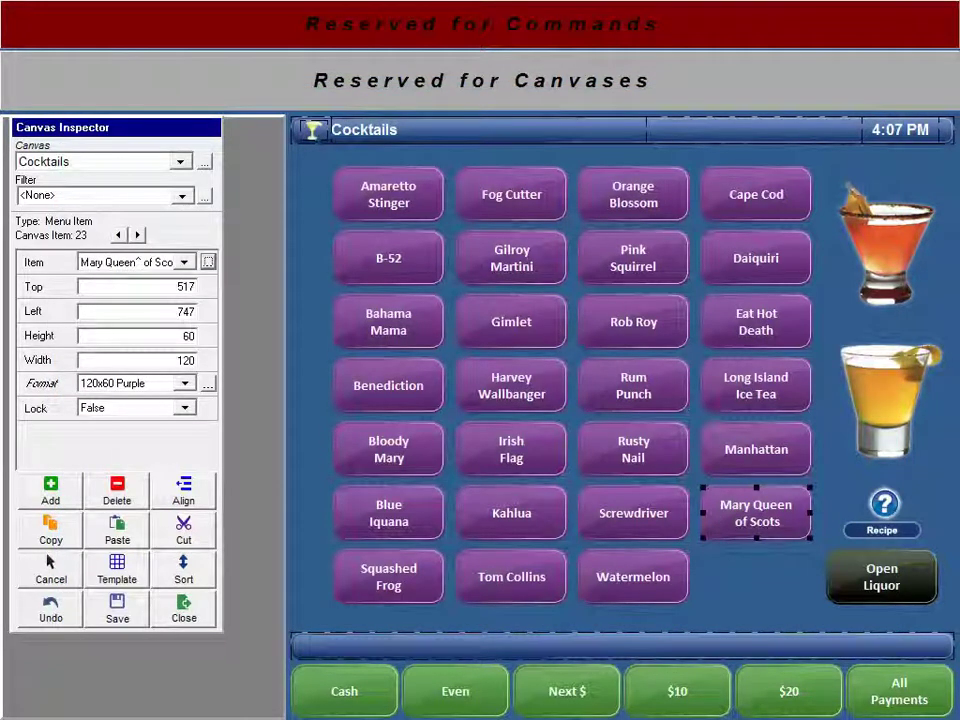
Step: Duplicate the Mary Queen of Scots button and place the copy directly beneath it, at about top 582, left 748
{"action": "left_click", "coordinate": [70, 538]}
{"action": "left_click", "coordinate": [133, 538]}
{"action": "left_click_drag", "start_coordinate": [739, 553], "coordinate": [733, 582]}
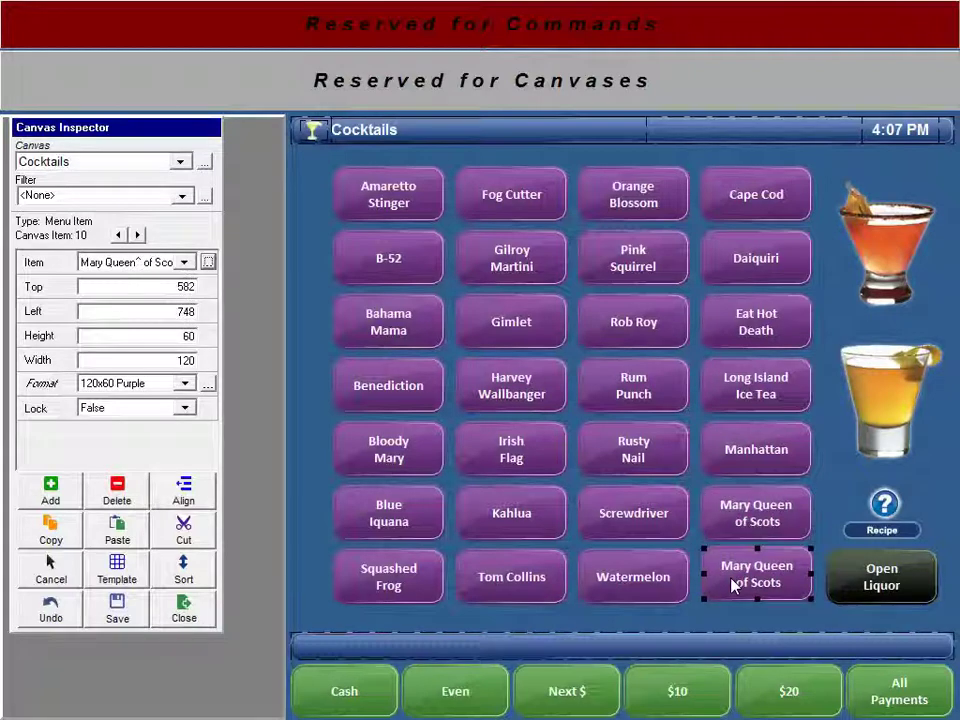
Step: Assign the Beth's Blind^Melon Martini menu item to the duplicated button and deselect it
{"action": "left_click", "coordinate": [186, 262]}
{"action": "left_click_drag", "start_coordinate": [184, 448], "coordinate": [188, 328]}
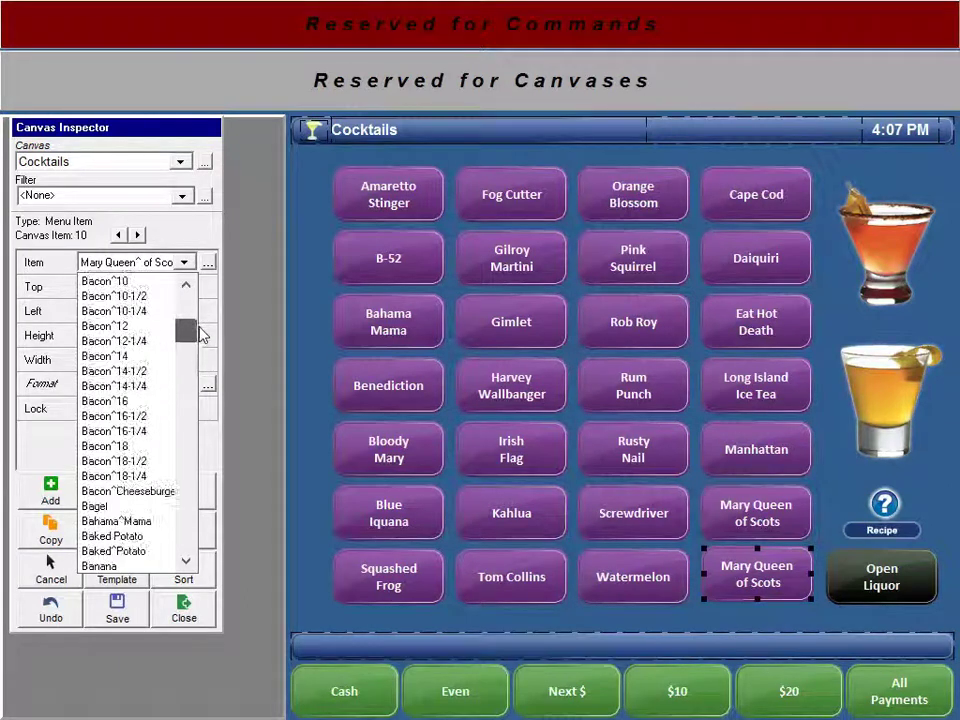
{"action": "scroll", "coordinate": [161, 396], "scroll_direction": "down", "scroll_amount": 6}
{"action": "scroll", "coordinate": [161, 396], "scroll_direction": "down", "scroll_amount": 2}
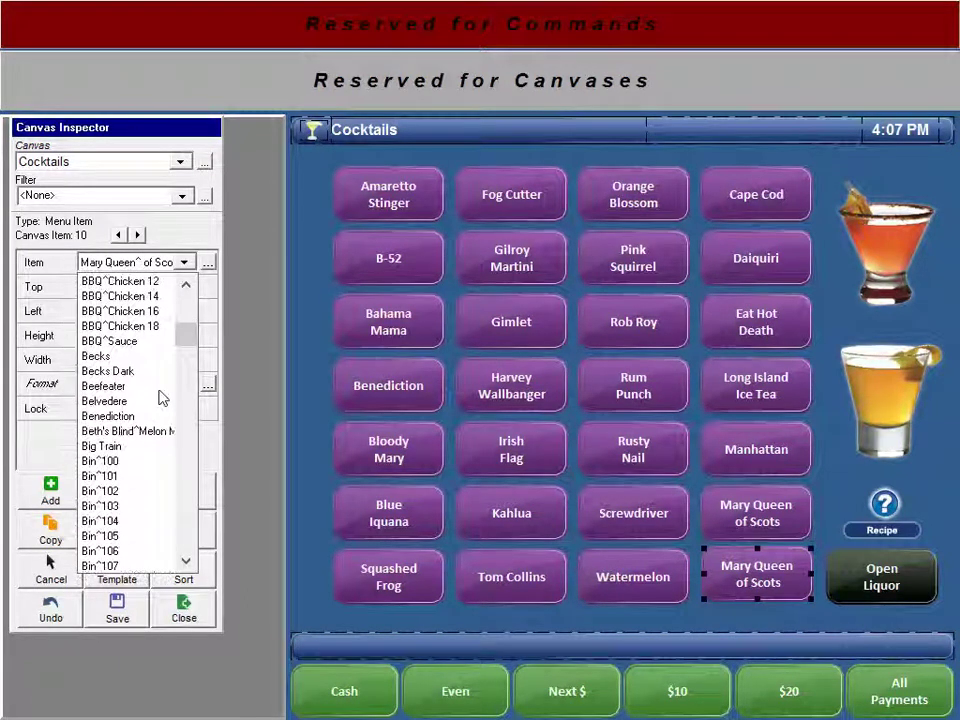
{"action": "left_click", "coordinate": [135, 431]}
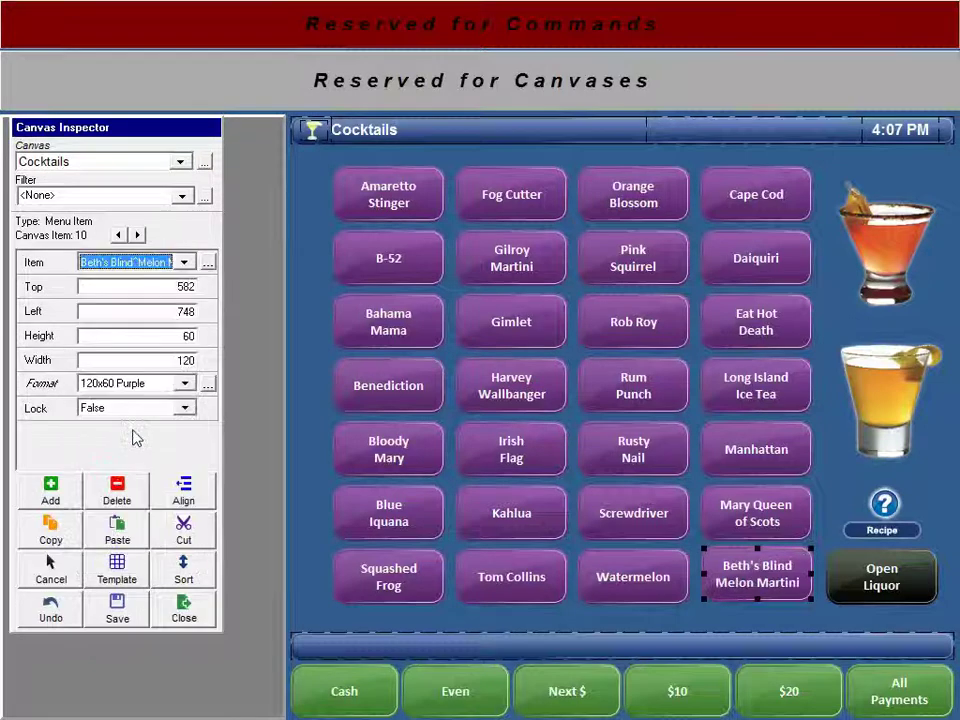
{"action": "left_click", "coordinate": [729, 614]}
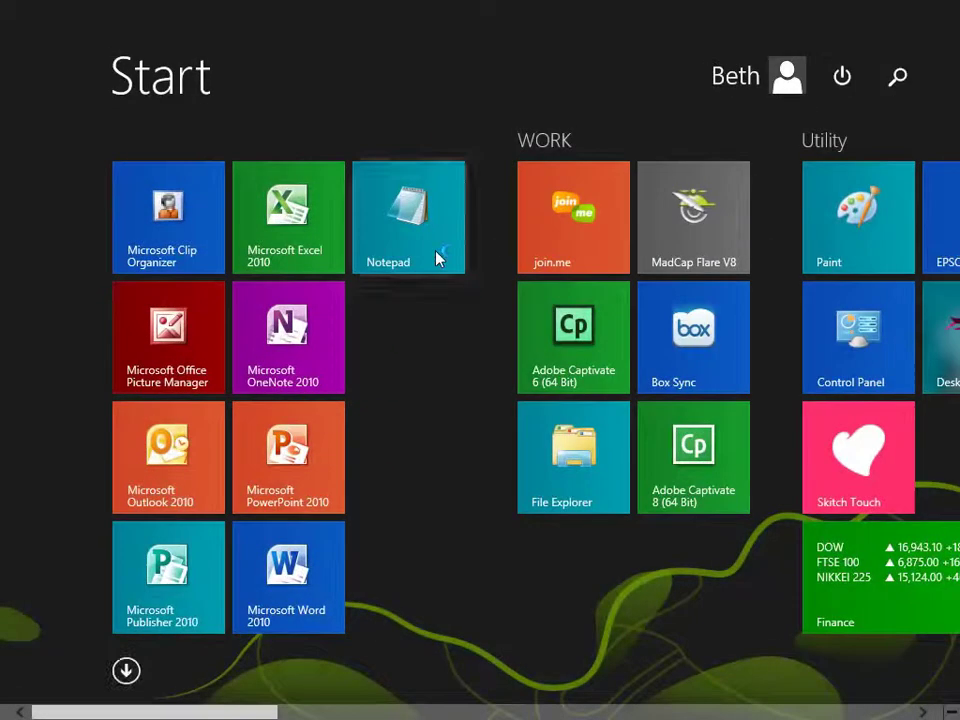
Step: Switch to Notepad and write the recipe: heading Beth's Blind Melon Martini, blank line, then Grey Goose Le Melon, Fresh Lemon and Basil on separate lines
{"action": "left_click", "coordinate": [437, 255]}
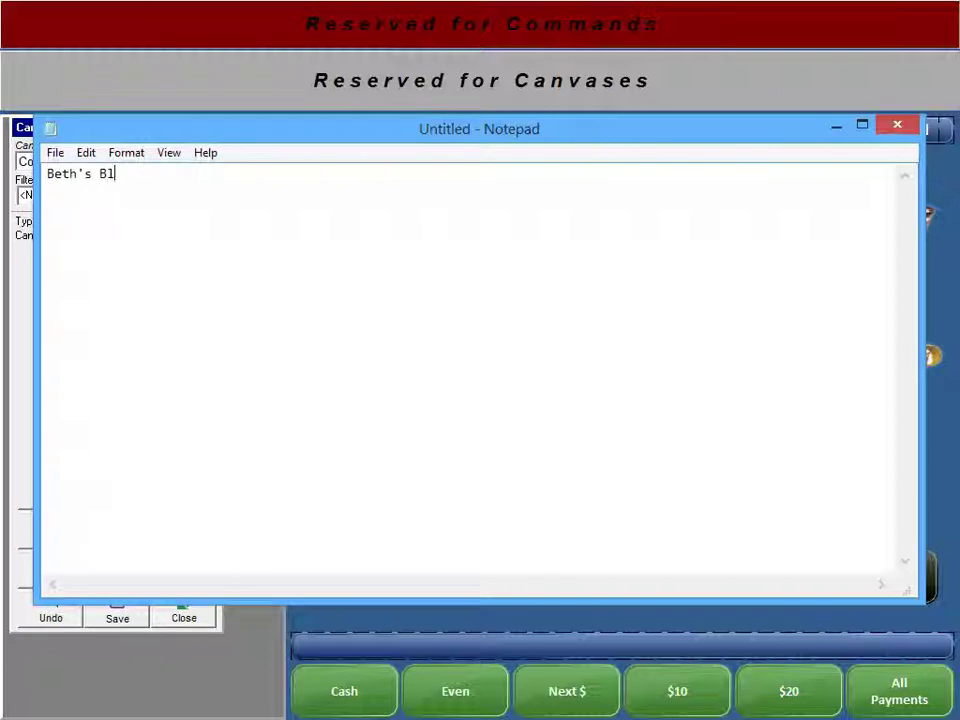
{"action": "type", "text": "Beth's Blind Melon Martini  "}
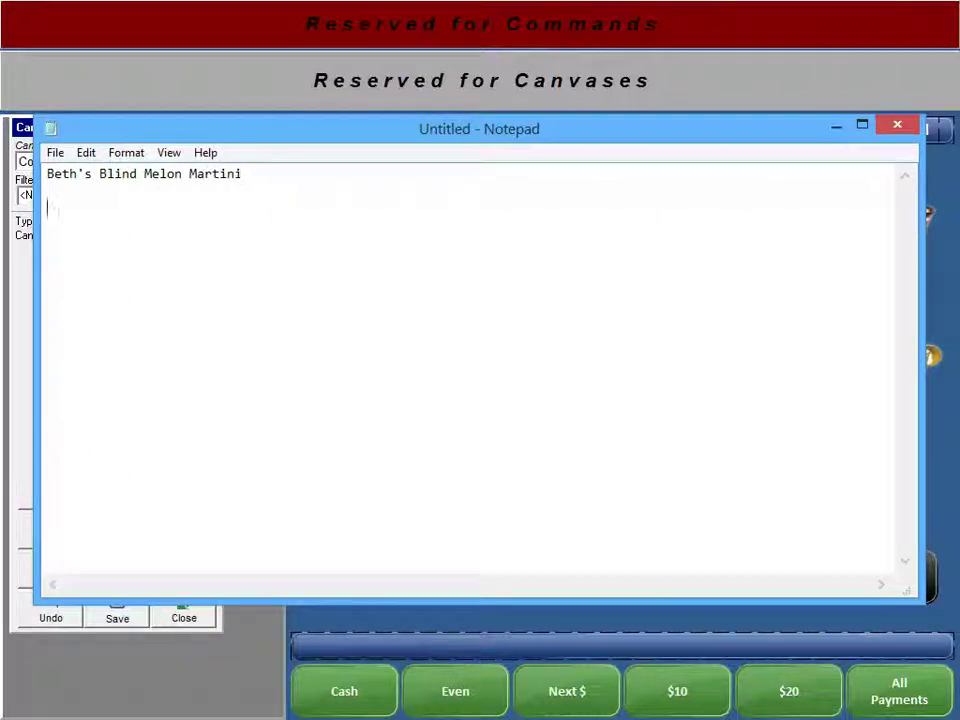
{"action": "type", "text": "Grey Goos"}
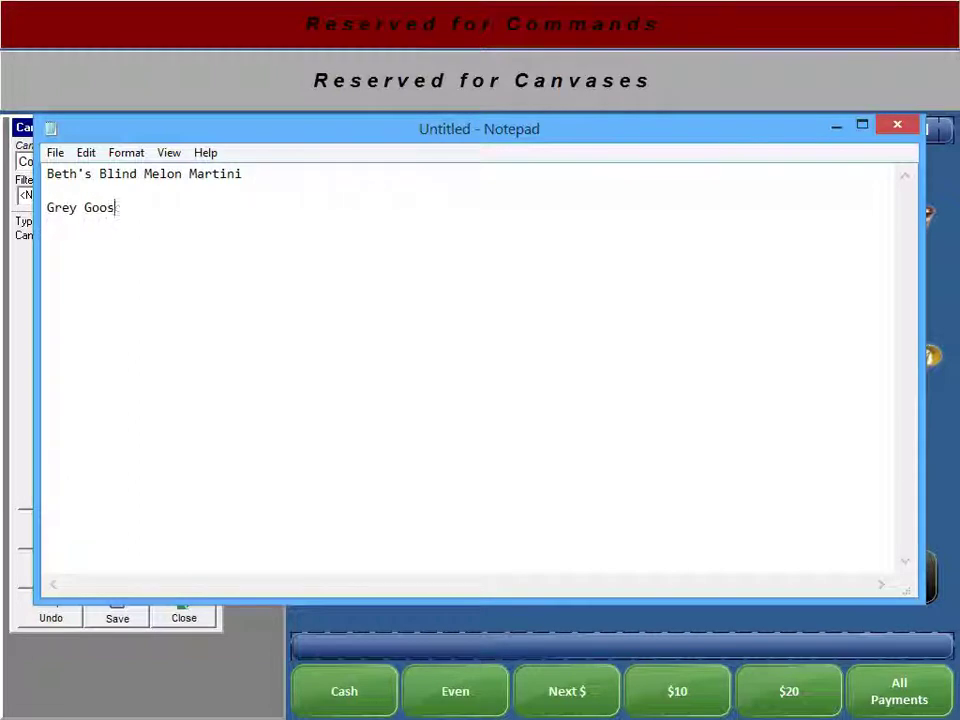
{"action": "type", "text": "e Le Melon "}
{"action": "type", "text": "Fresh Le"}
{"action": "type", "text": "mon"}
{"action": "key", "text": "Return"}
{"action": "type", "text": "Basil"}
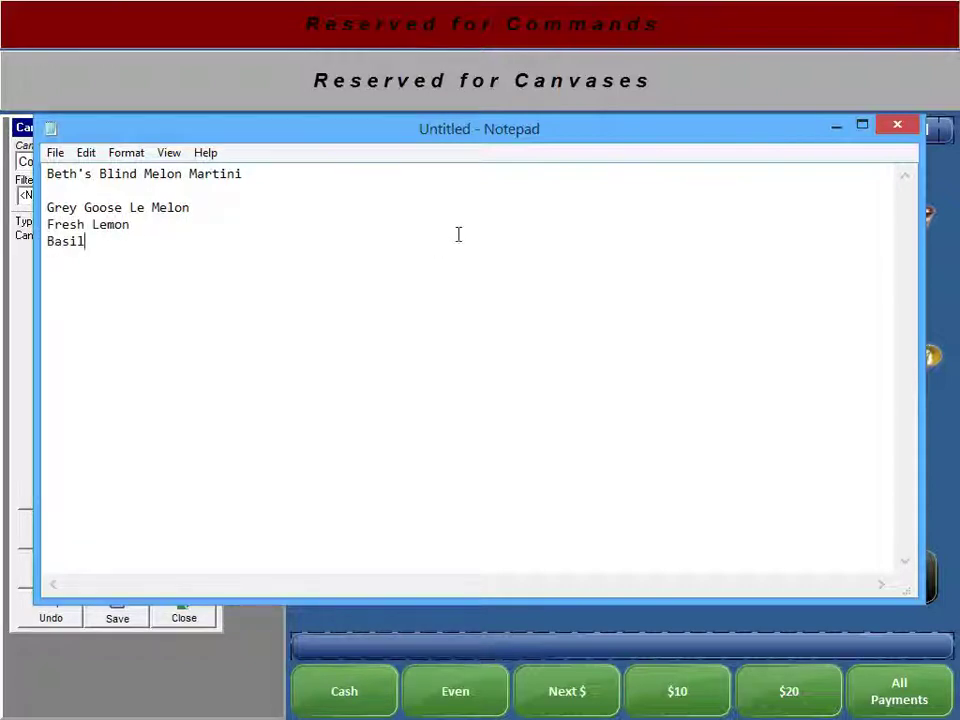
Step: Start saving the recipe note under a new name and go to the Images folder inside Focus on the Acer (C:) drive
{"action": "left_click", "coordinate": [56, 153]}
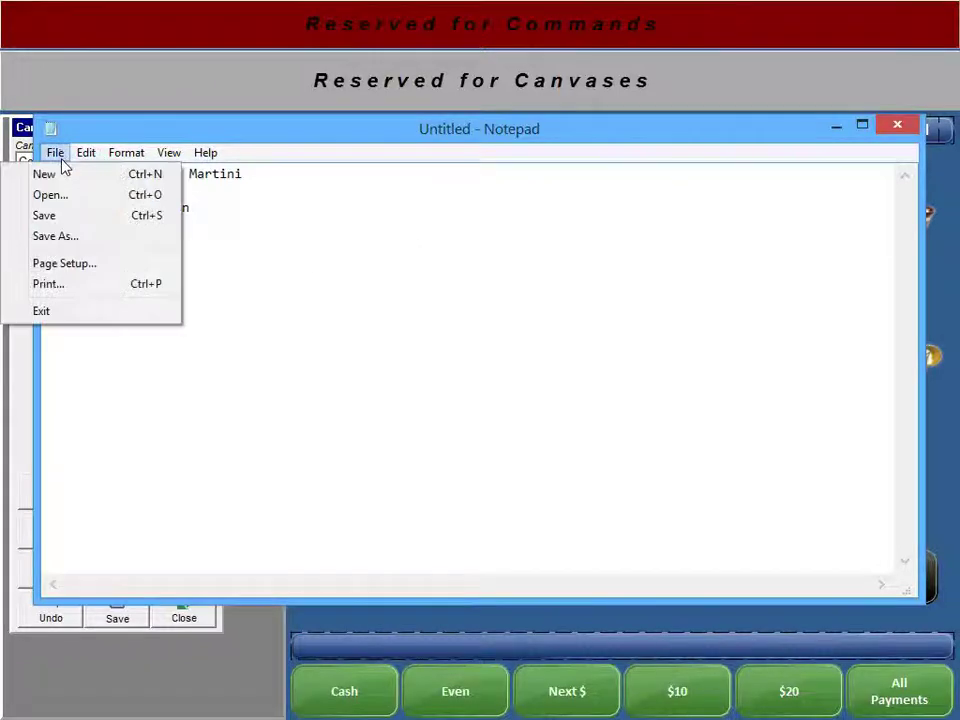
{"action": "left_click", "coordinate": [77, 236]}
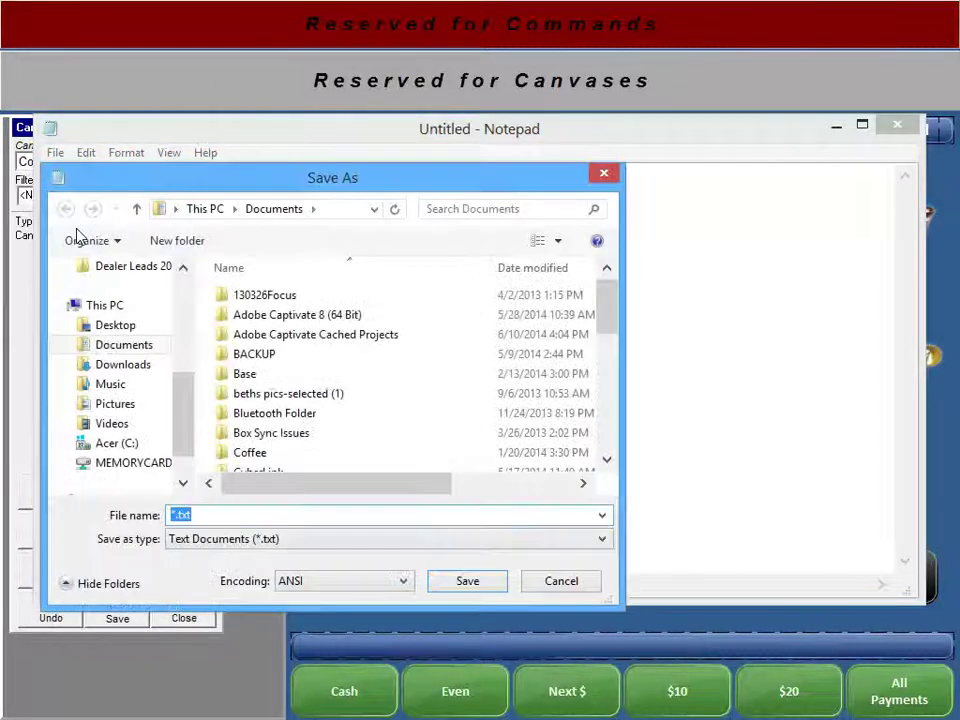
{"action": "left_click", "coordinate": [124, 446]}
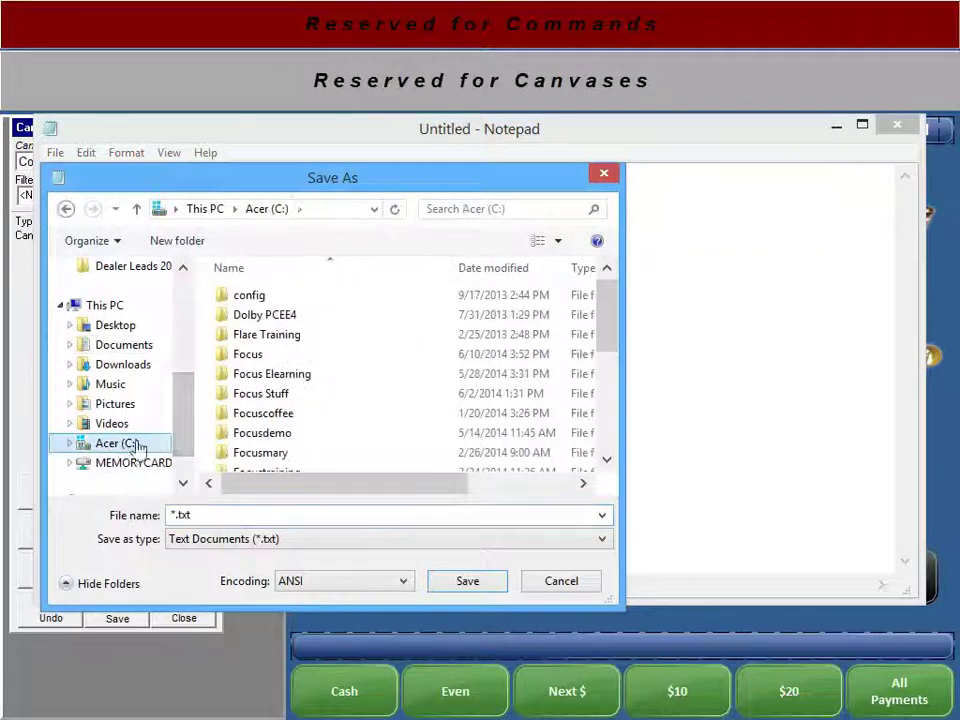
{"action": "double_click", "coordinate": [250, 354]}
{"action": "scroll", "coordinate": [400, 444], "scroll_direction": "down", "scroll_amount": 2}
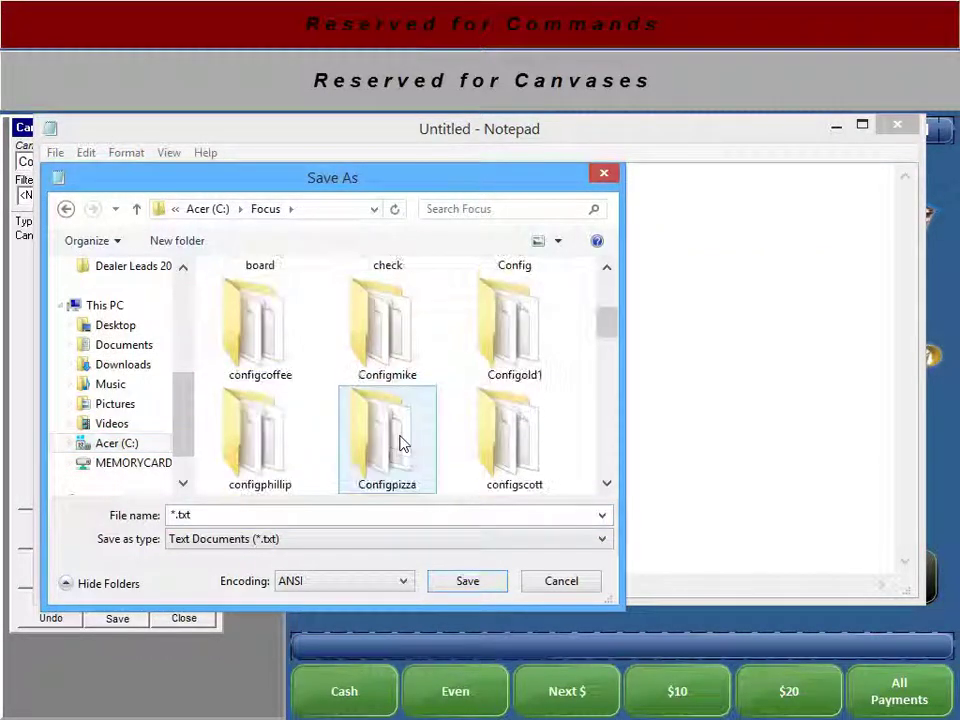
{"action": "left_click", "coordinate": [516, 453]}
{"action": "key", "text": "i"}
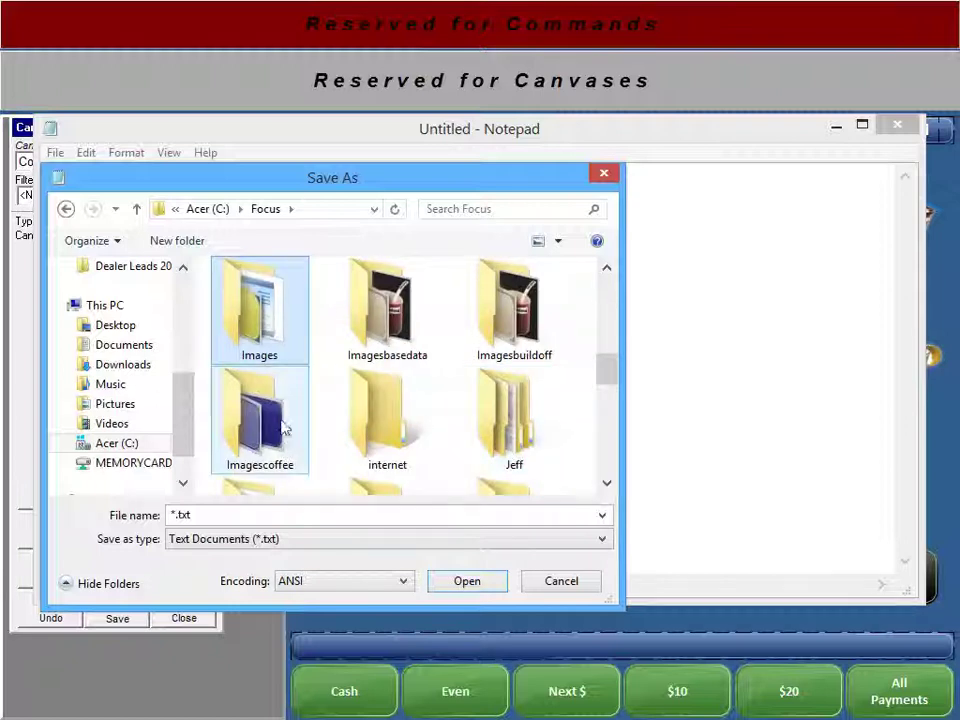
{"action": "double_click", "coordinate": [257, 332]}
Step: Save the note as the text file Bethsblindmelon in the Images folder and close Notepad
{"action": "double_click", "coordinate": [276, 514]}
{"action": "type", "text": "Beth"}
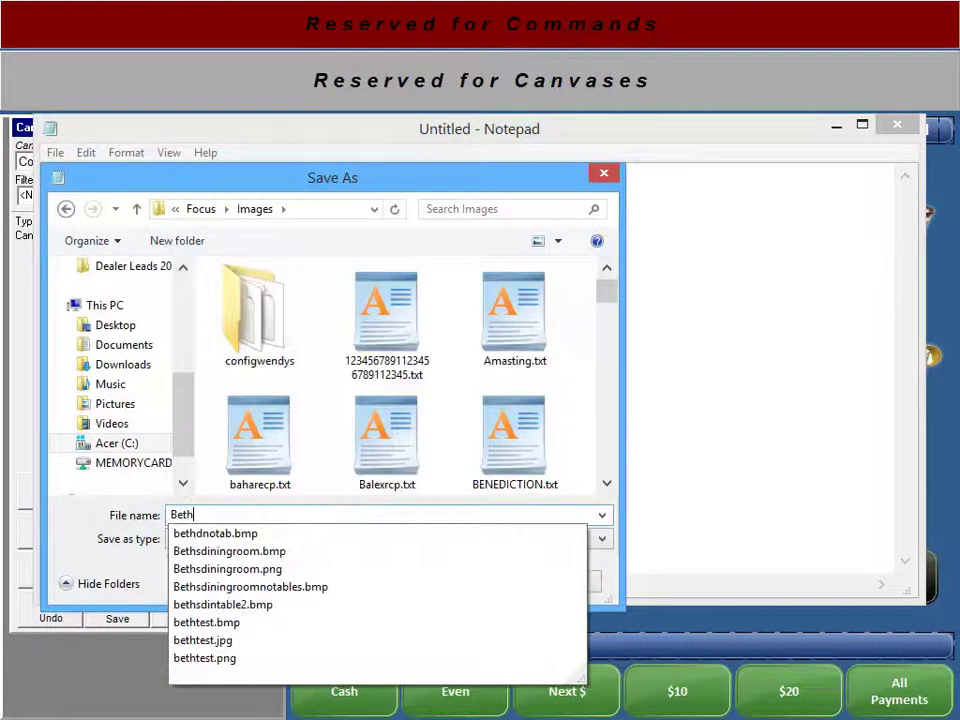
{"action": "type", "text": "sblin"}
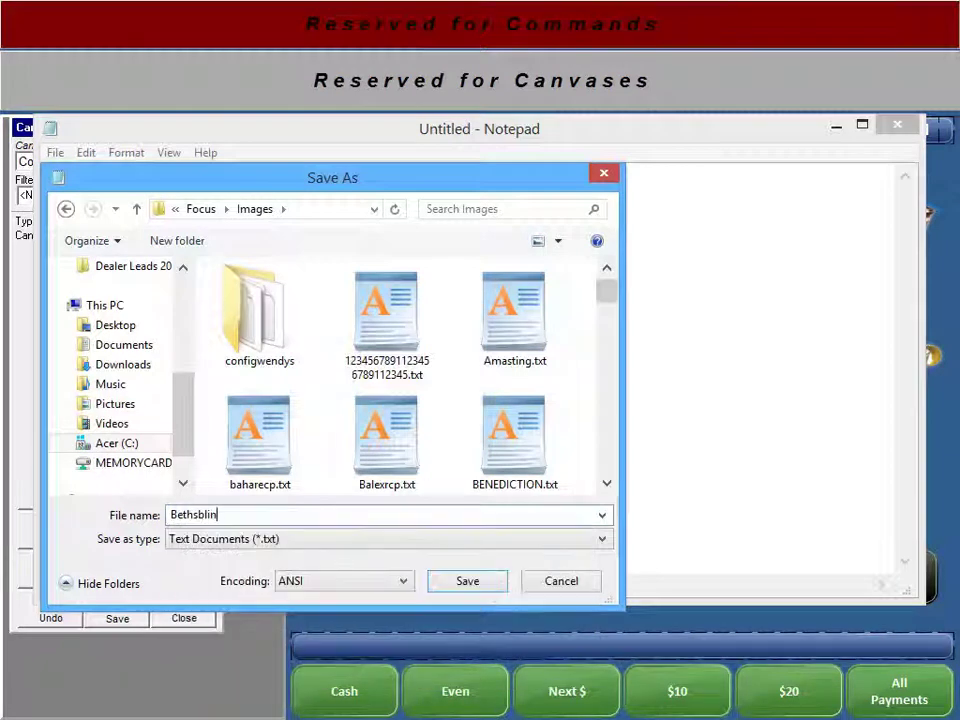
{"action": "type", "text": "dmelon"}
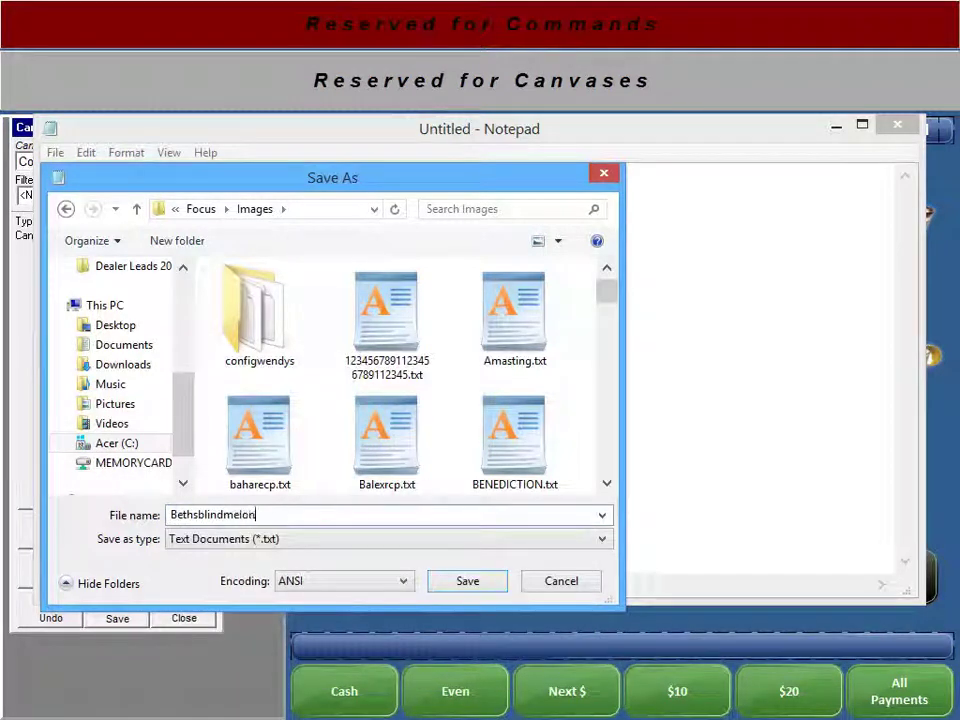
{"action": "left_click", "coordinate": [497, 587]}
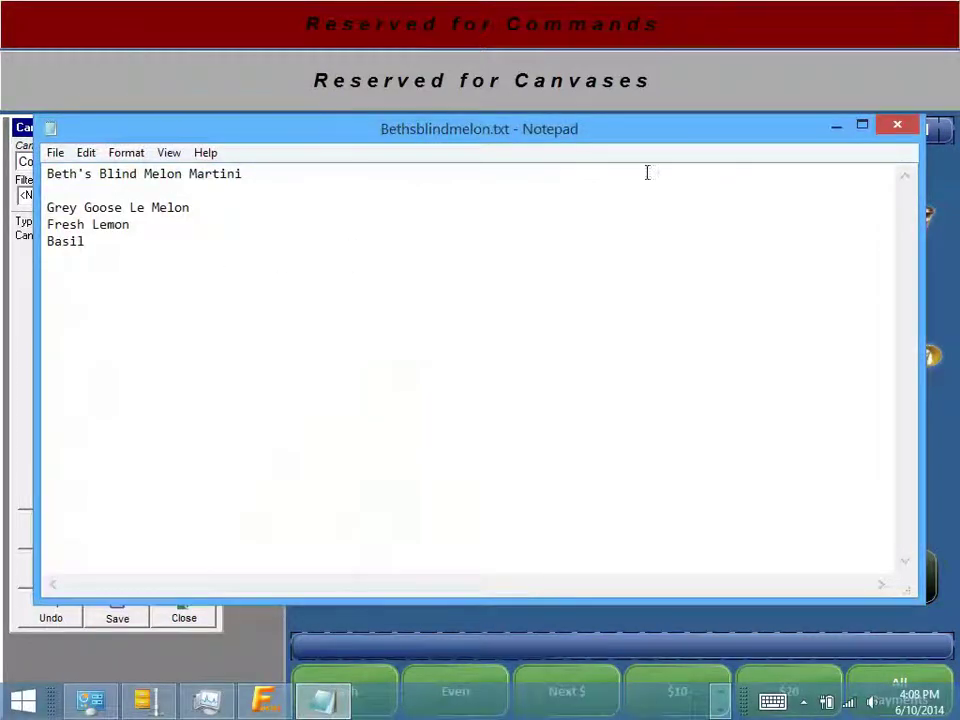
{"action": "left_click", "coordinate": [898, 125]}
Step: Set the Recipe File of the Beth's Blind Melon Martini menu item to Bethsblindmelon.txt, save the item and close Menu Items
{"action": "left_click", "coordinate": [763, 580]}
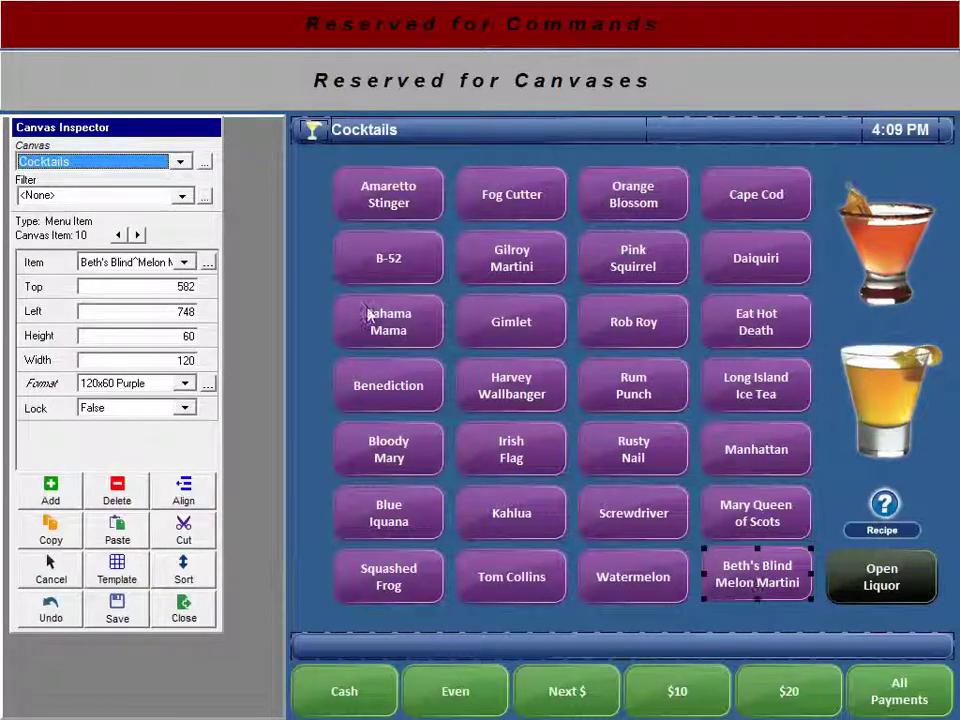
{"action": "left_click", "coordinate": [208, 262]}
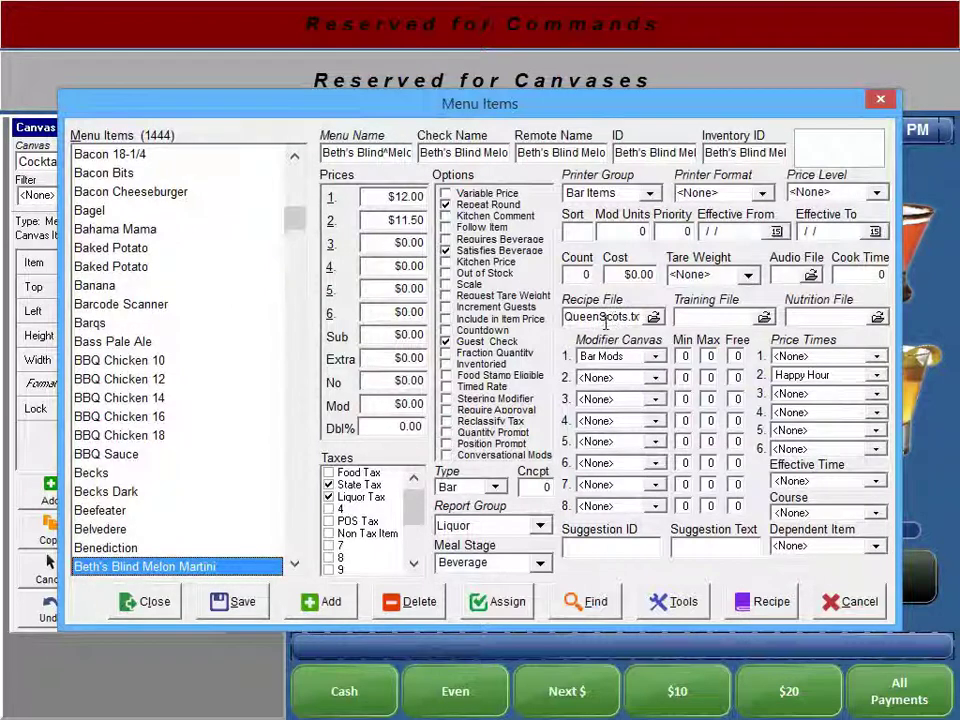
{"action": "left_click", "coordinate": [655, 318]}
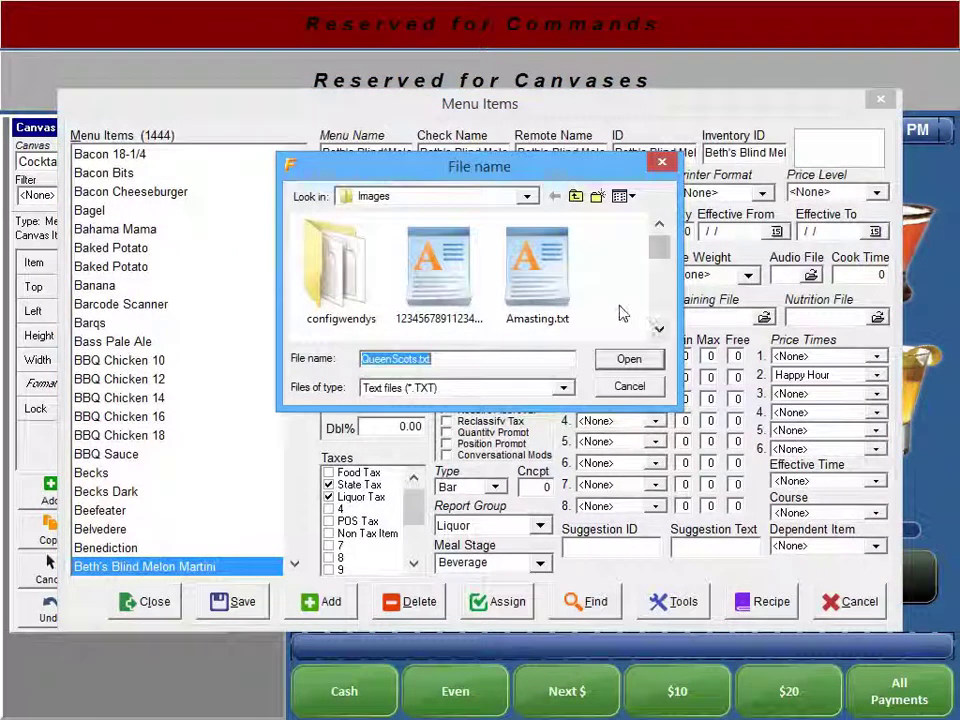
{"action": "type", "text": "be"}
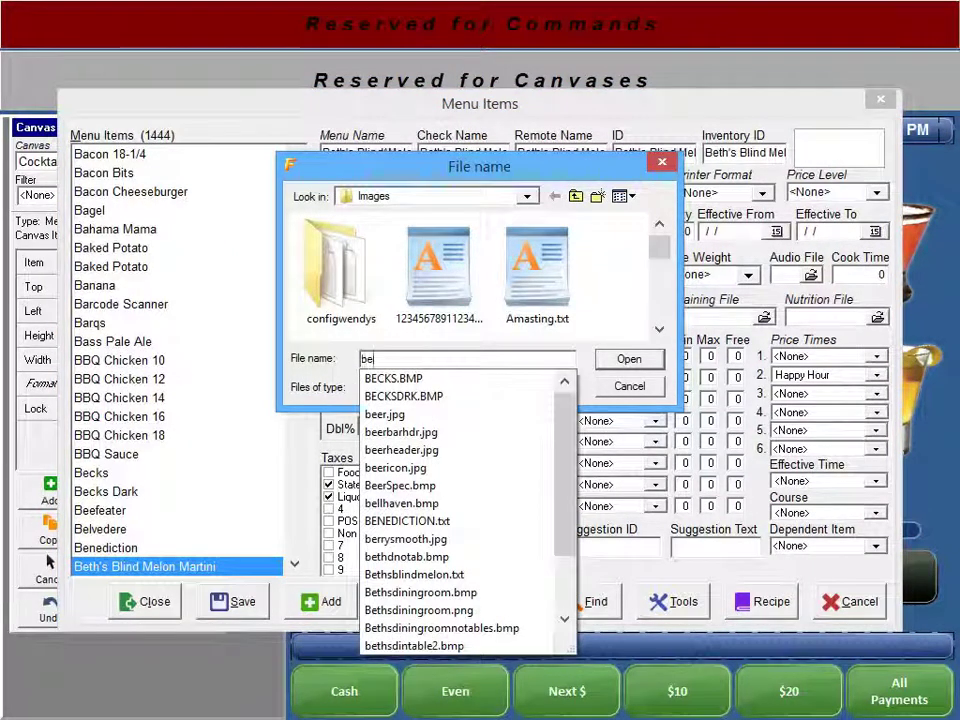
{"action": "type", "text": "t"}
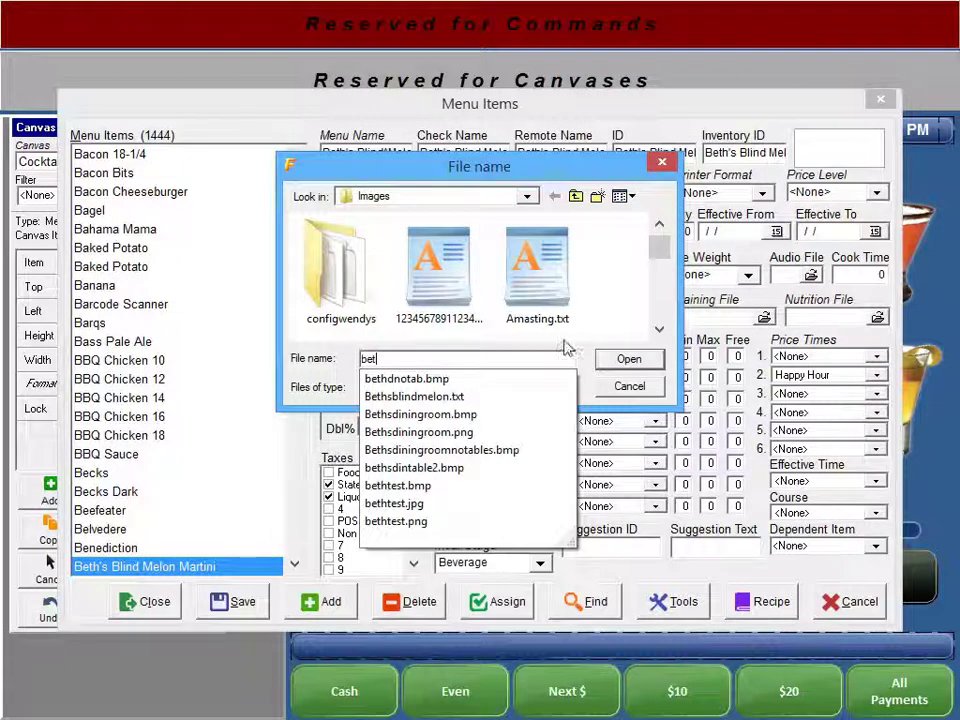
{"action": "left_click", "coordinate": [451, 398]}
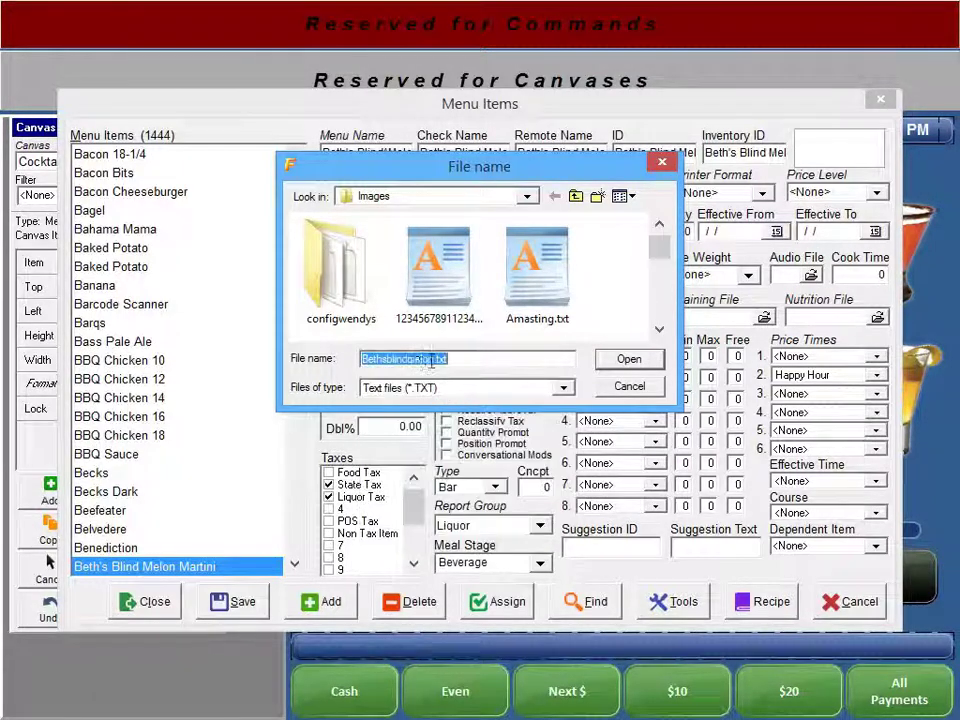
{"action": "left_click", "coordinate": [632, 360]}
{"action": "left_click_drag", "start_coordinate": [607, 318], "coordinate": [667, 316]}
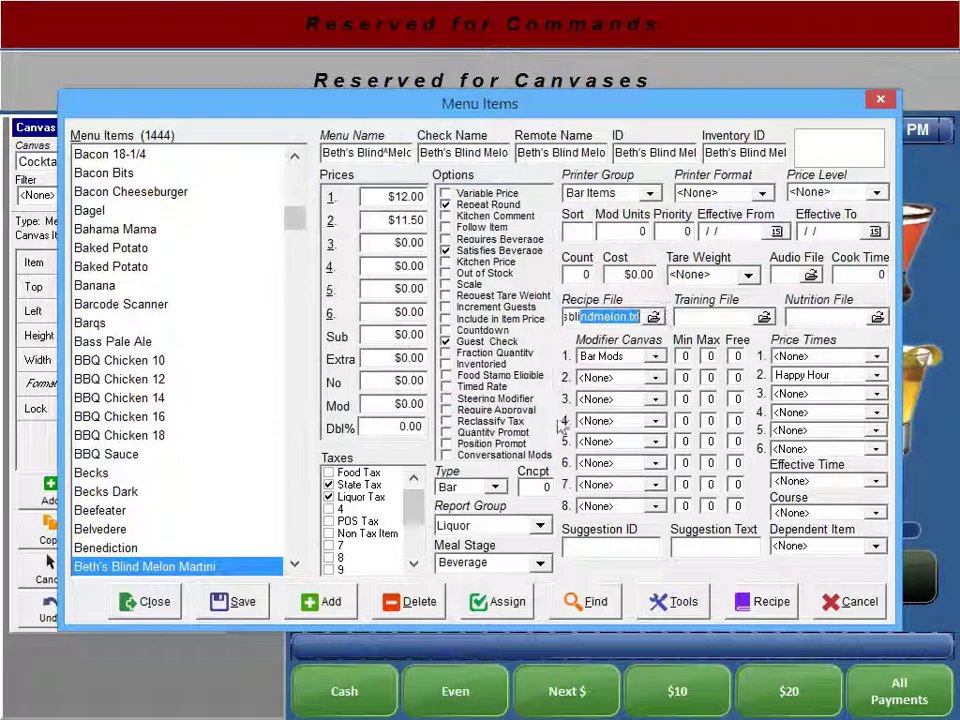
{"action": "left_click", "coordinate": [240, 603]}
{"action": "left_click", "coordinate": [152, 602]}
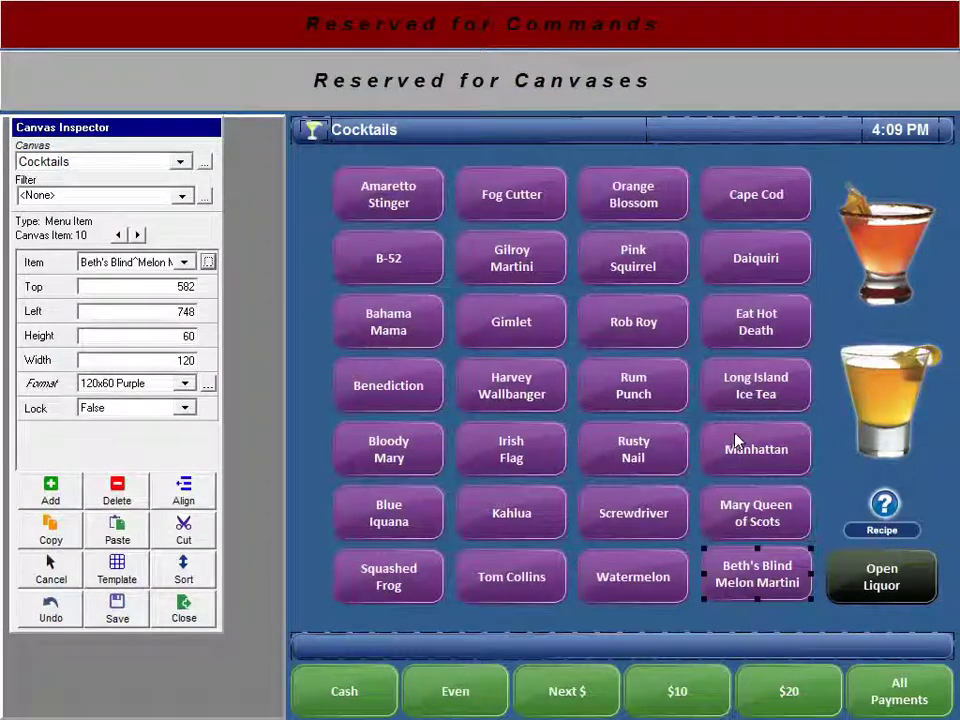
Step: Check the Item Information command in the Recipe button's package, save the package and close it along with the Cocktails canvas
{"action": "left_click", "coordinate": [874, 507]}
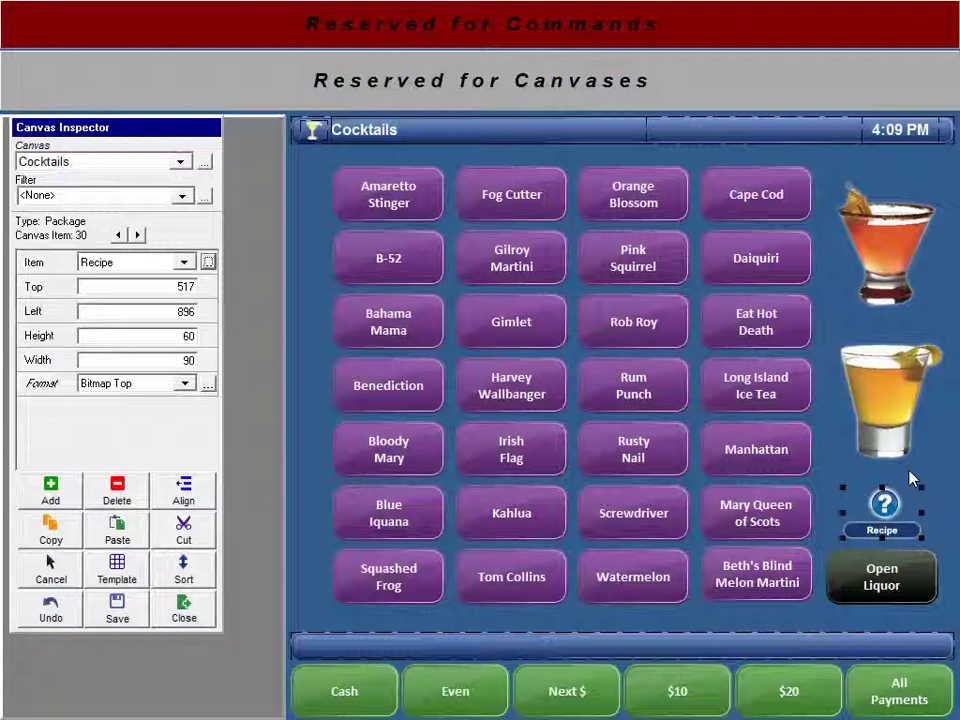
{"action": "left_click", "coordinate": [208, 262]}
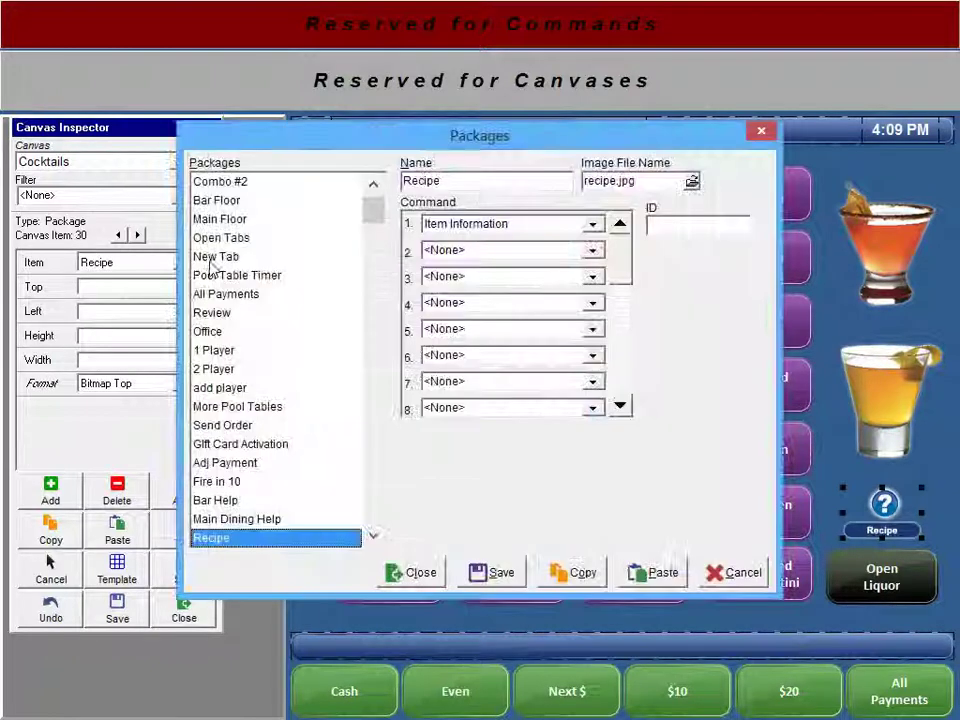
{"action": "left_click", "coordinate": [456, 224]}
{"action": "left_click", "coordinate": [456, 228]}
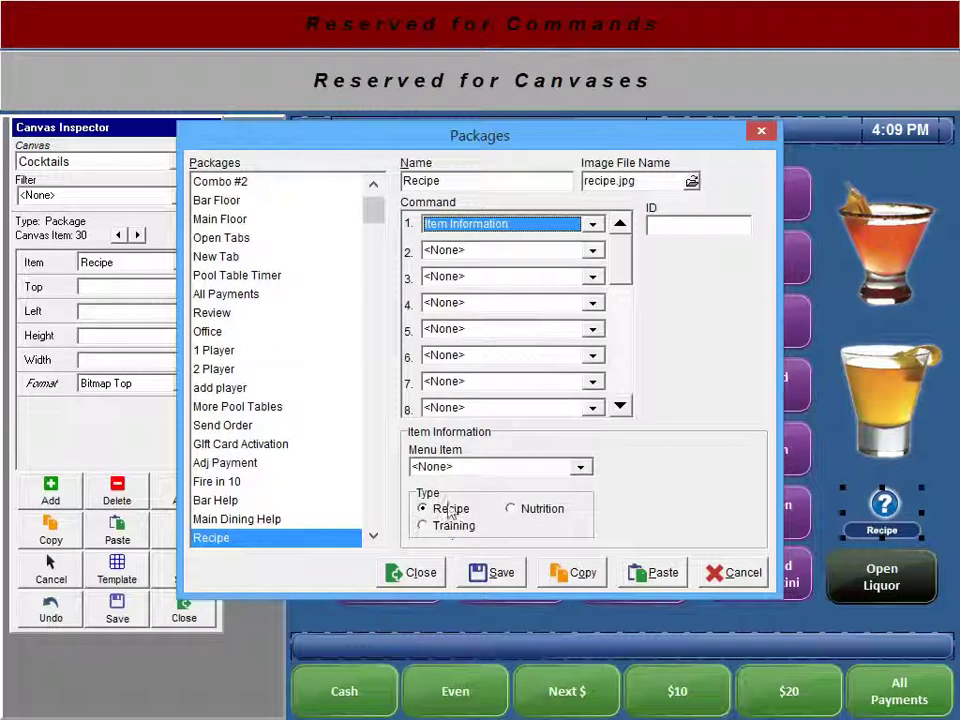
{"action": "left_click", "coordinate": [486, 572]}
{"action": "left_click", "coordinate": [410, 572]}
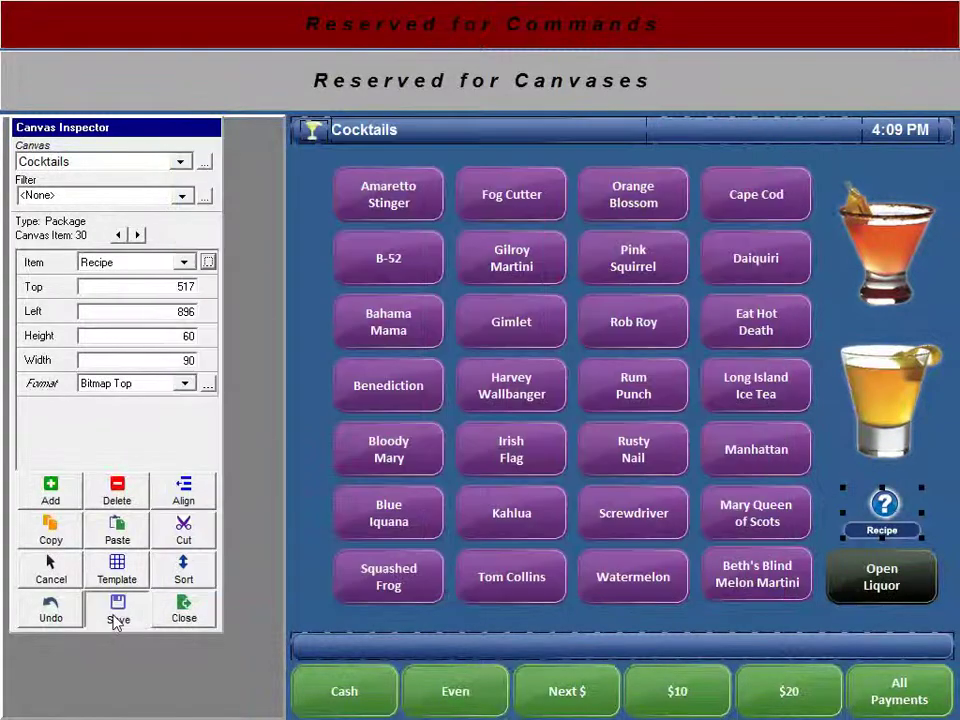
{"action": "left_click", "coordinate": [184, 604]}
Step: Open the Packages setup, select the blank package beneath Large and name it Recipe
{"action": "left_click", "coordinate": [311, 34]}
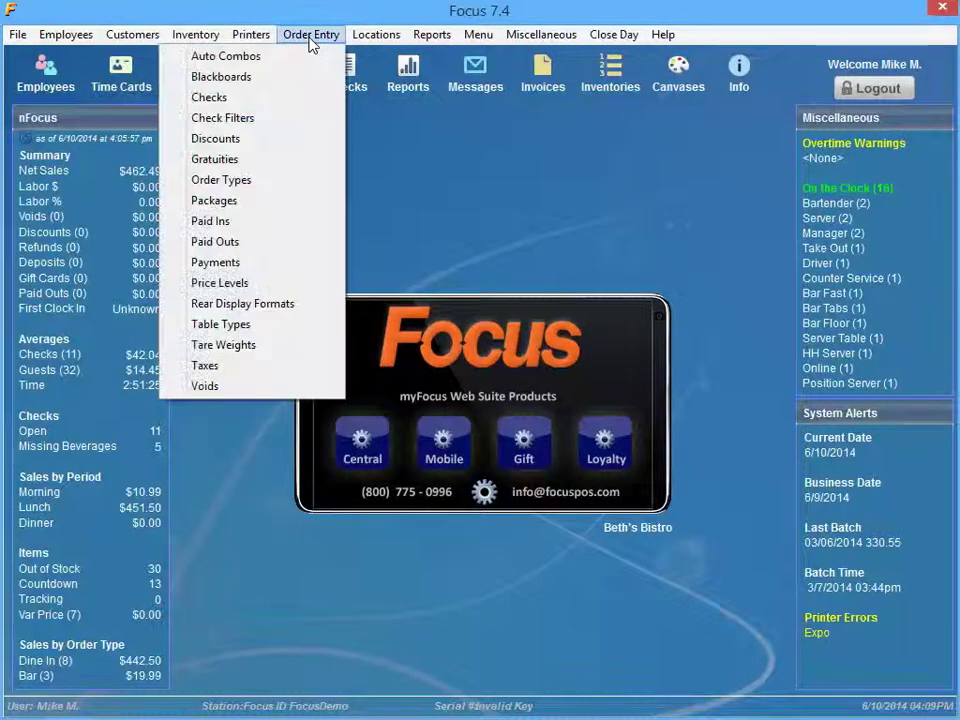
{"action": "left_click", "coordinate": [268, 208]}
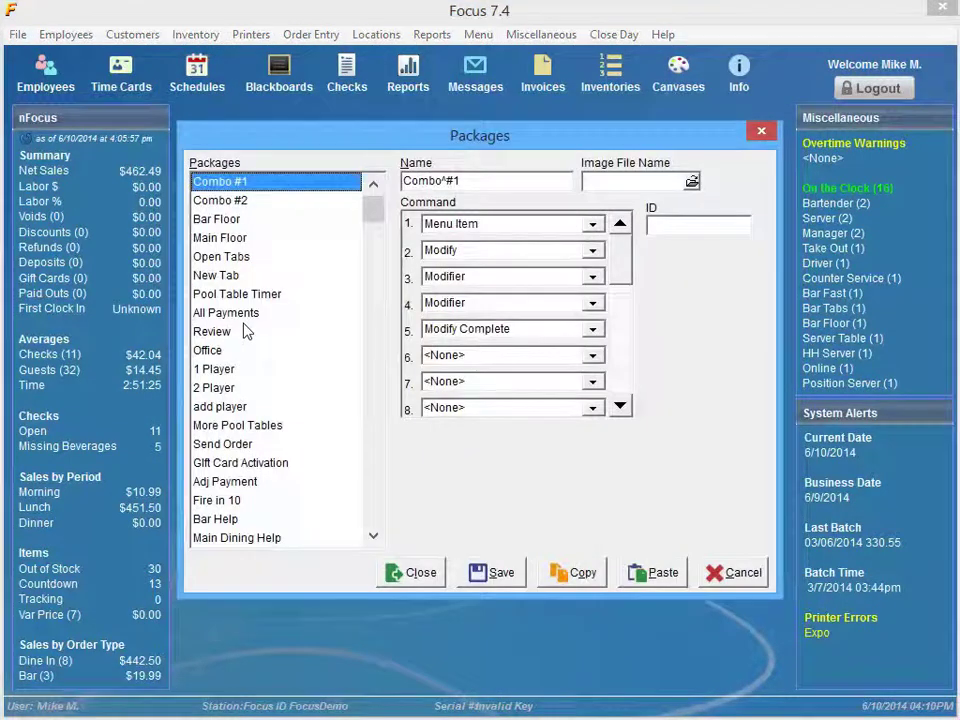
{"action": "scroll", "coordinate": [243, 331], "scroll_direction": "down", "scroll_amount": 3}
{"action": "scroll", "coordinate": [245, 331], "scroll_direction": "down", "scroll_amount": 6}
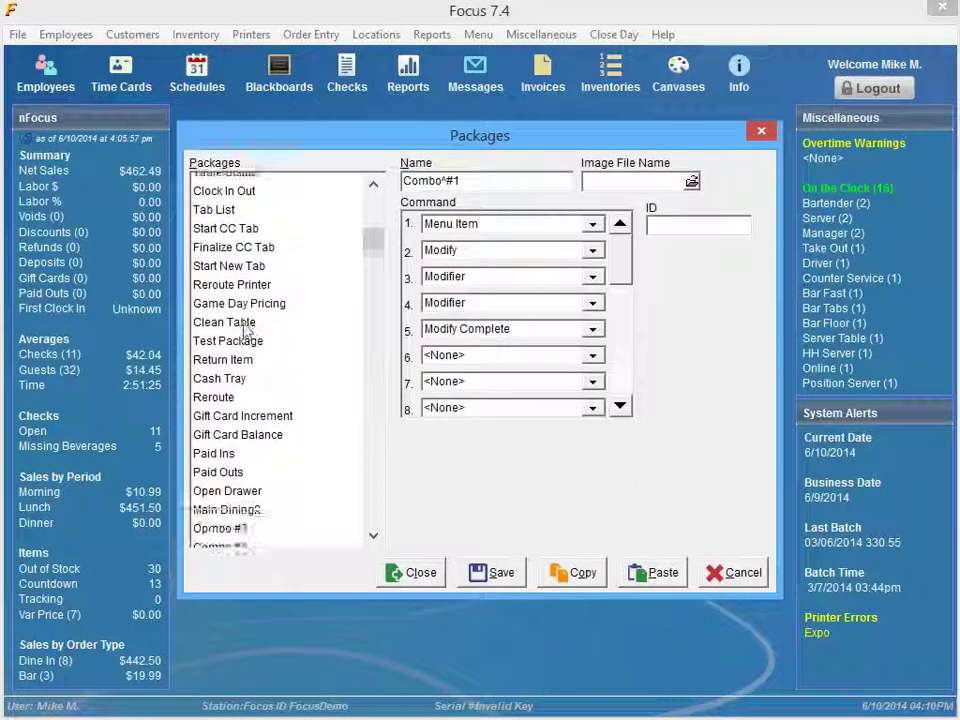
{"action": "scroll", "coordinate": [246, 327], "scroll_direction": "down", "scroll_amount": 8}
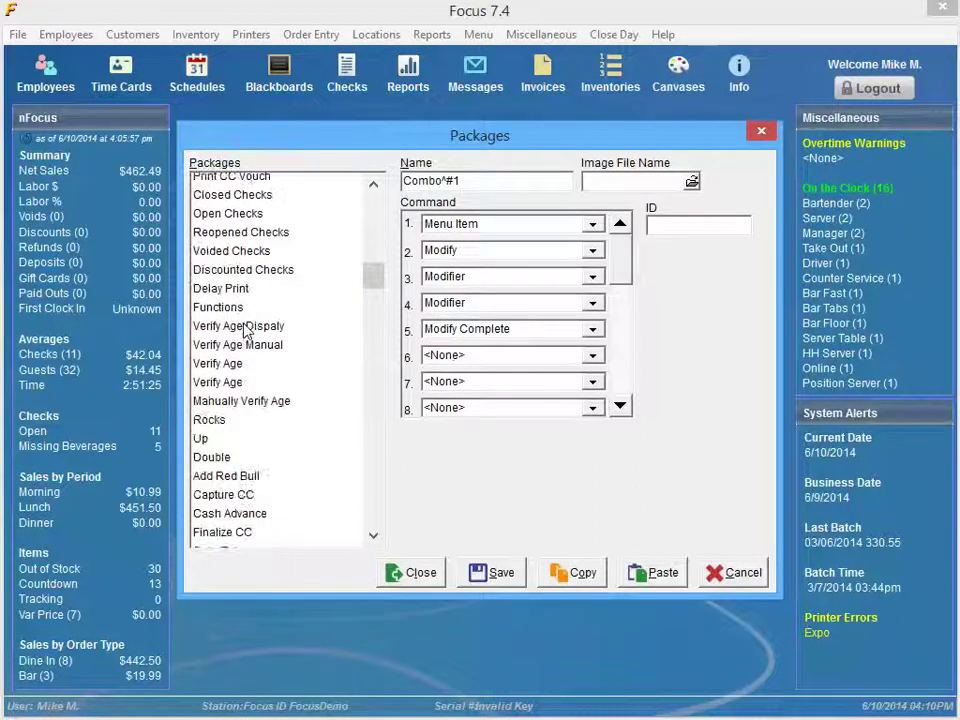
{"action": "scroll", "coordinate": [243, 331], "scroll_direction": "down", "scroll_amount": 4}
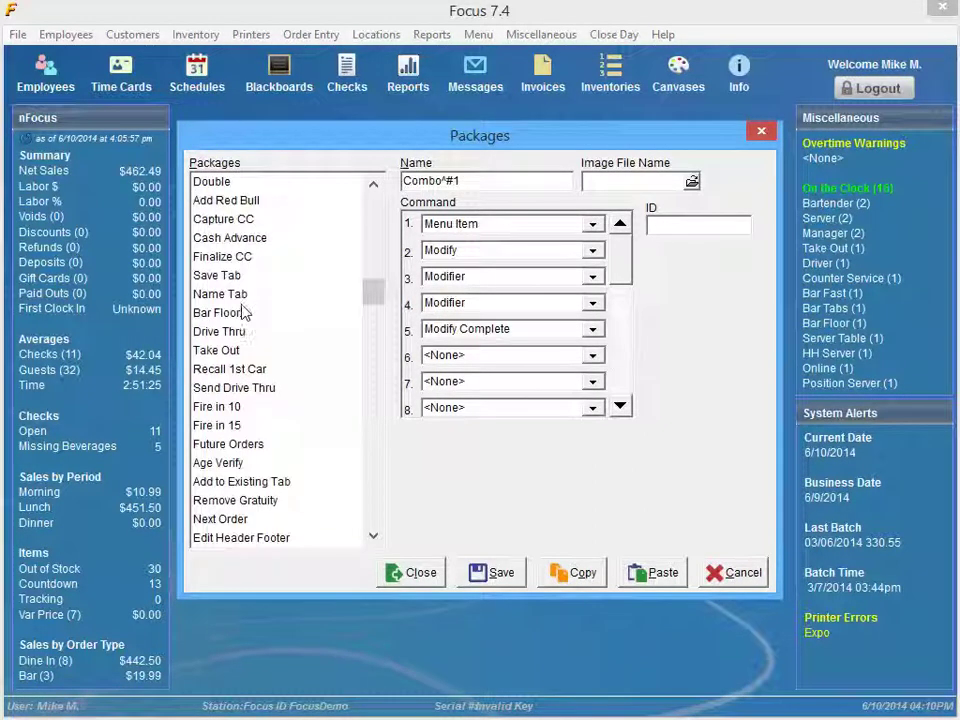
{"action": "scroll", "coordinate": [243, 310], "scroll_direction": "down", "scroll_amount": 7}
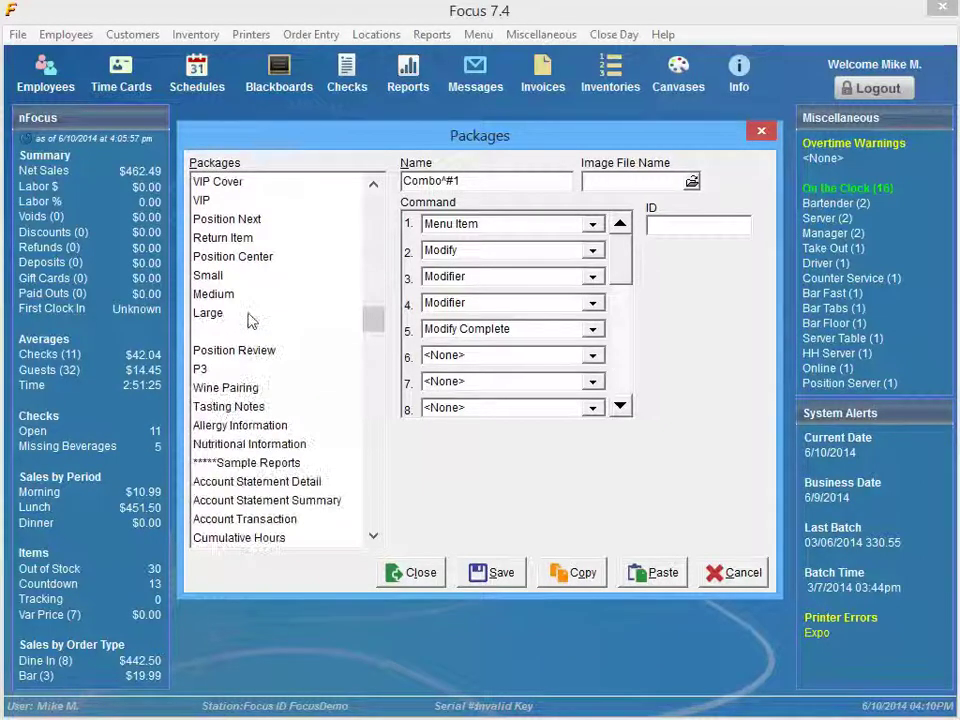
{"action": "left_click", "coordinate": [244, 330]}
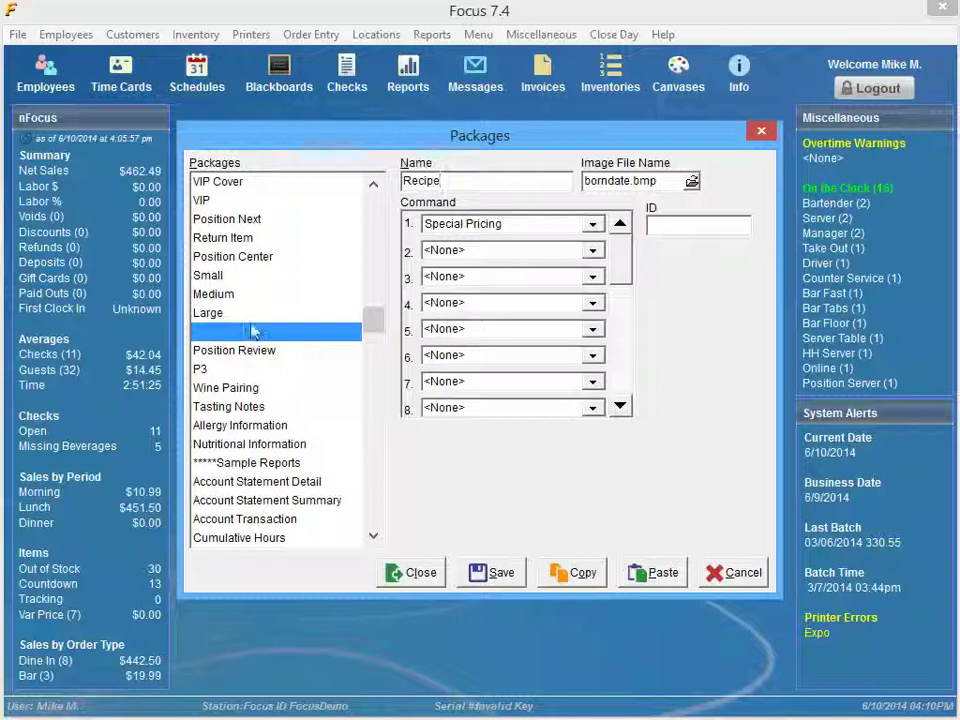
Step: Set the first command of the new Recipe package to Item Information
{"action": "left_click", "coordinate": [553, 225]}
{"action": "left_click", "coordinate": [553, 226]}
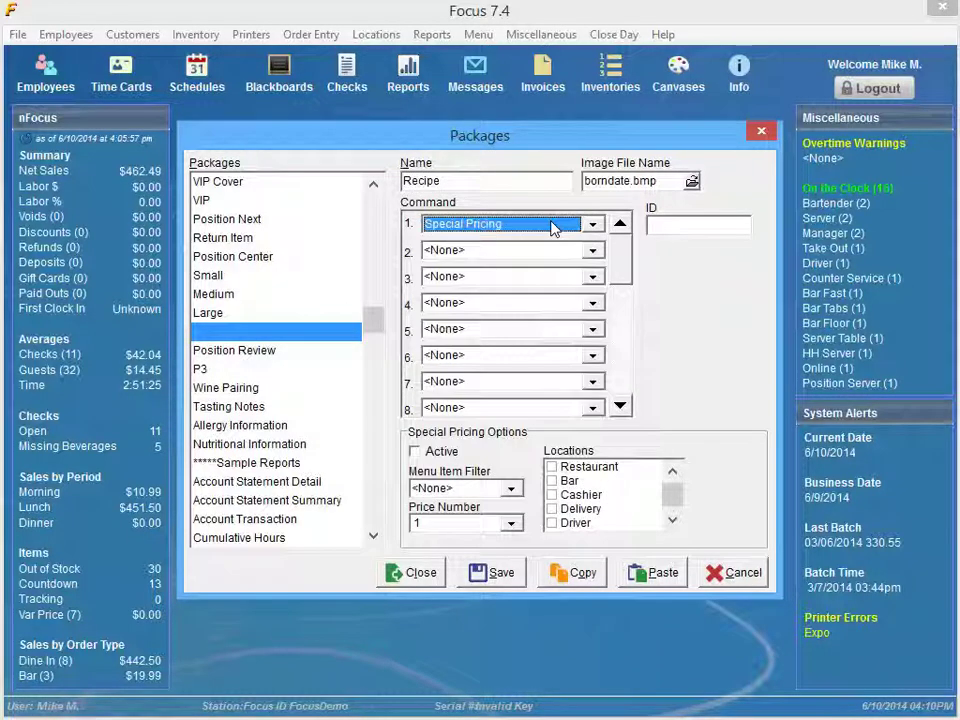
{"action": "key", "text": "i"}
{"action": "key", "text": "i"}
{"action": "key", "text": "i"}
{"action": "key", "text": "i"}
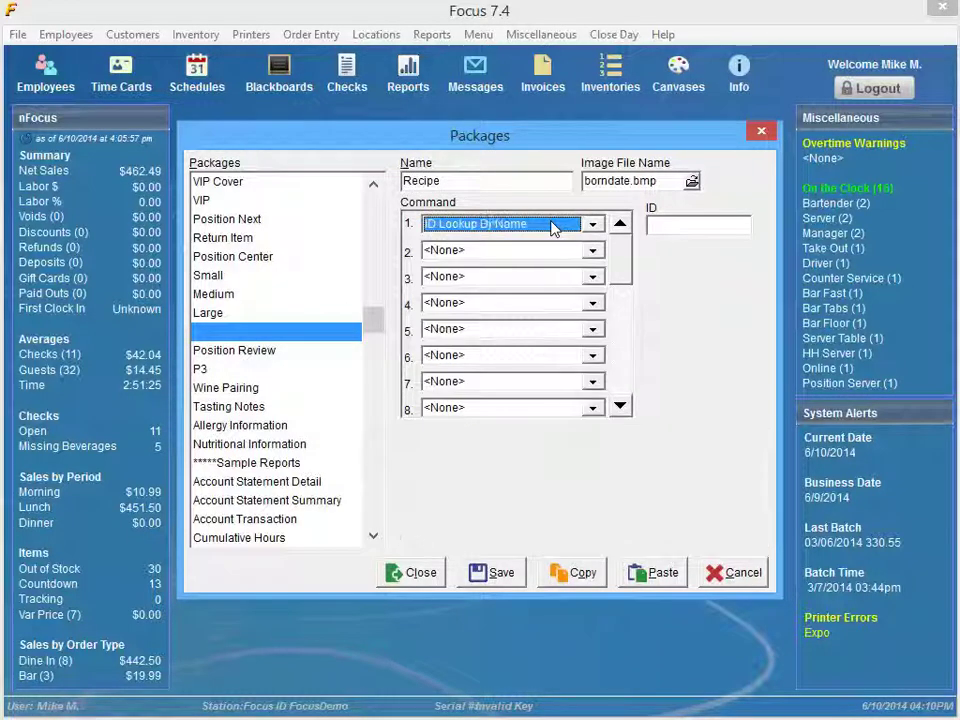
{"action": "key", "text": "i"}
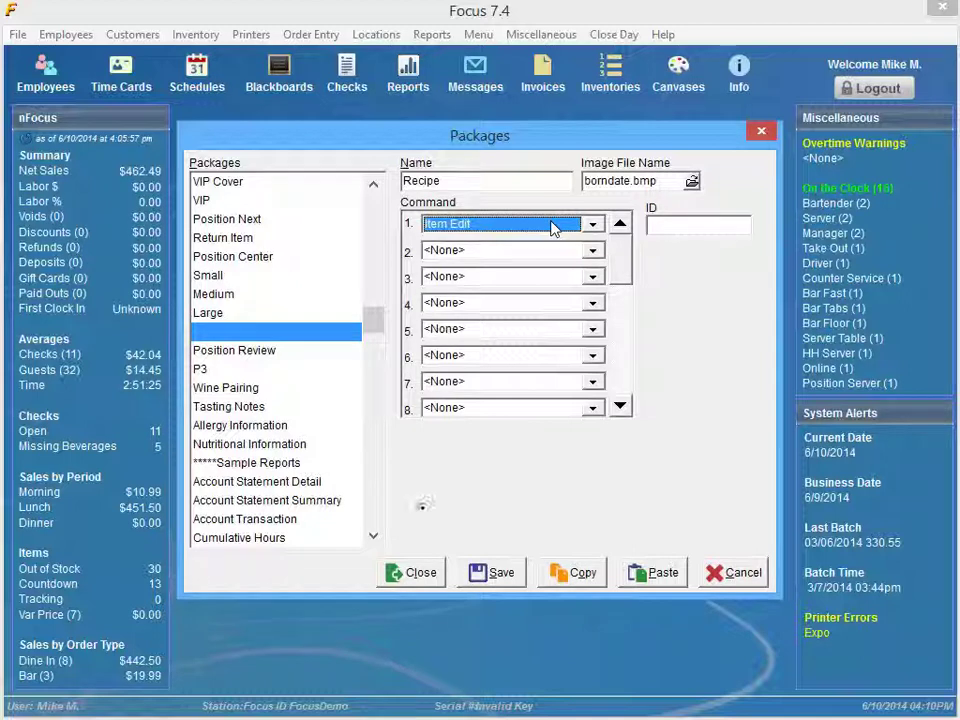
{"action": "key", "text": "i"}
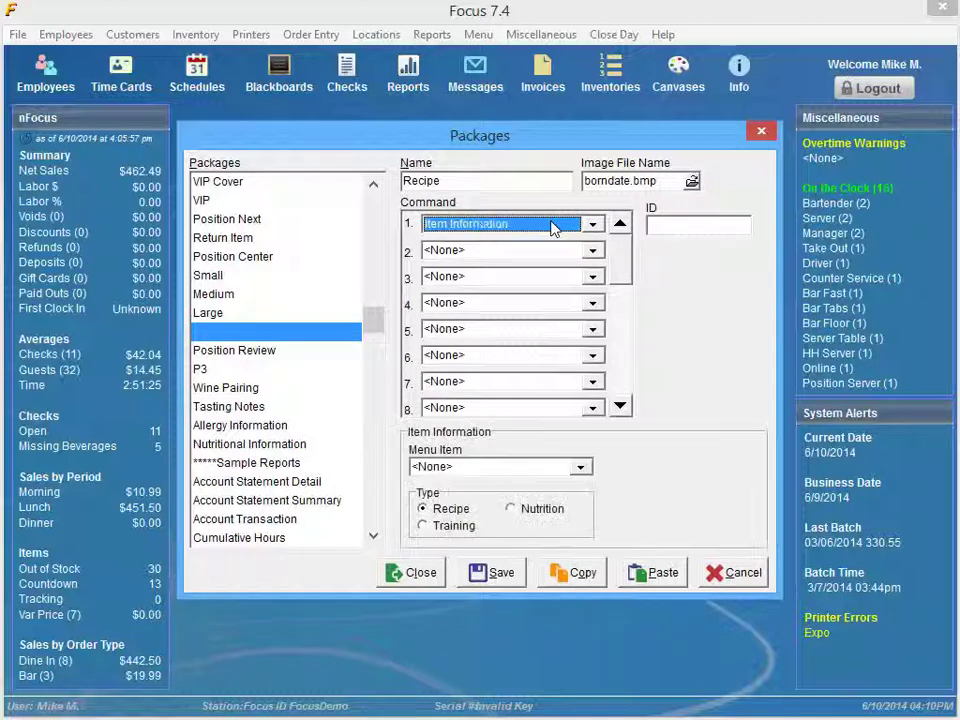
Step: Set the Item Information type to Recipe and save the Recipe package
{"action": "left_click", "coordinate": [439, 526]}
{"action": "left_click", "coordinate": [455, 511]}
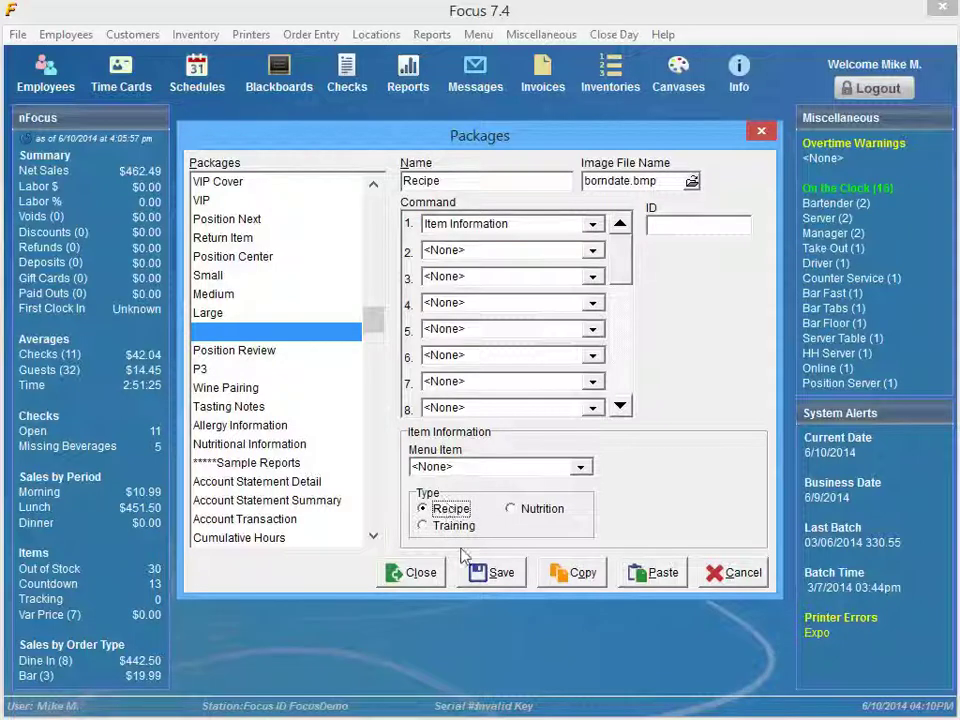
{"action": "left_click", "coordinate": [495, 575]}
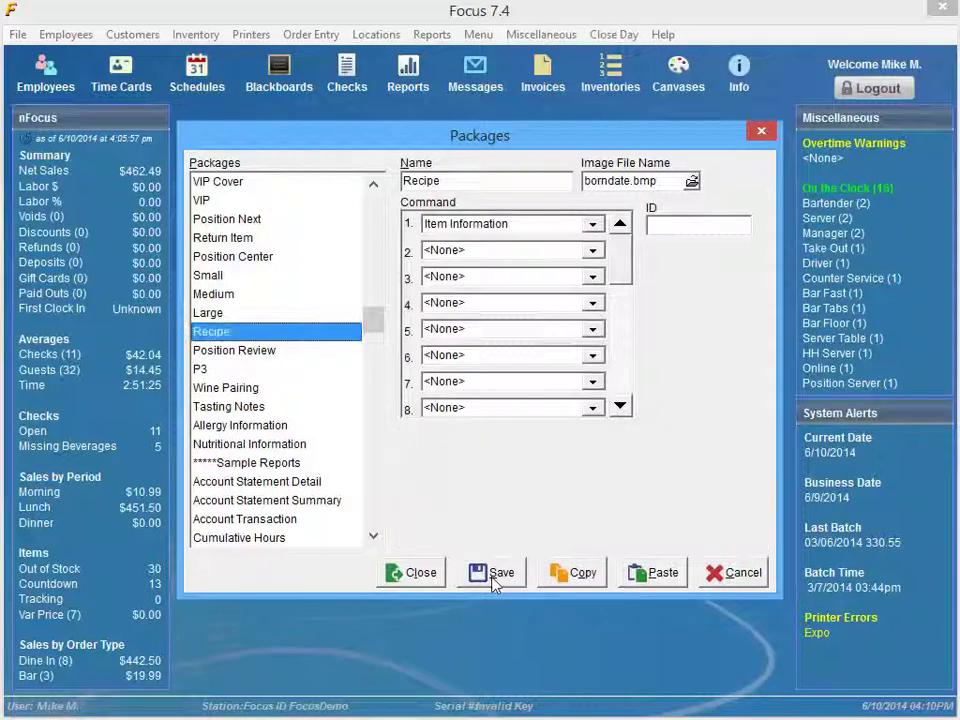
{"action": "left_click", "coordinate": [418, 578]}
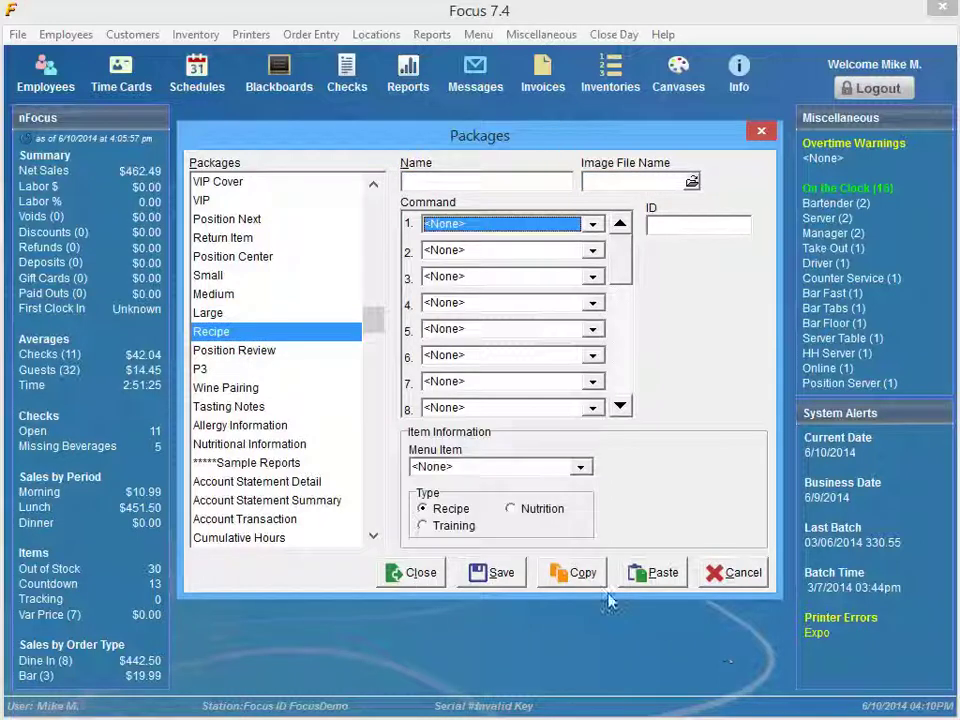
Step: Save the Recipe package, close the Packages setup and log out of the back office
{"action": "left_click", "coordinate": [507, 573]}
{"action": "left_click", "coordinate": [395, 573]}
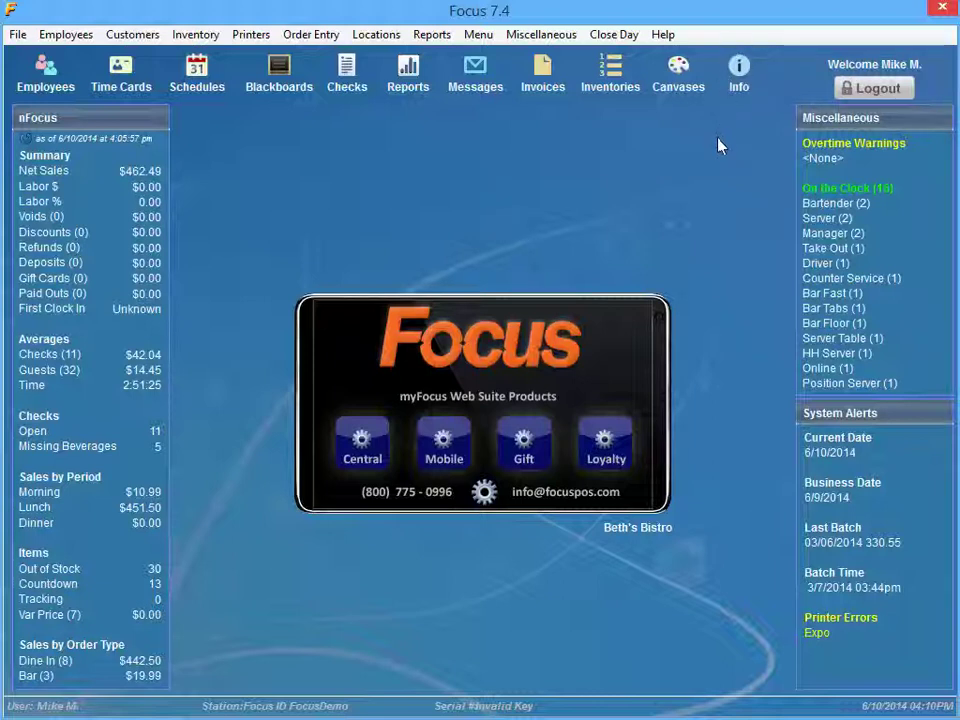
{"action": "left_click", "coordinate": [873, 88]}
Step: Sign in to order entry with the employee code and display the Cocktails items
{"action": "left_click", "coordinate": [677, 300]}
{"action": "left_click", "coordinate": [878, 334]}
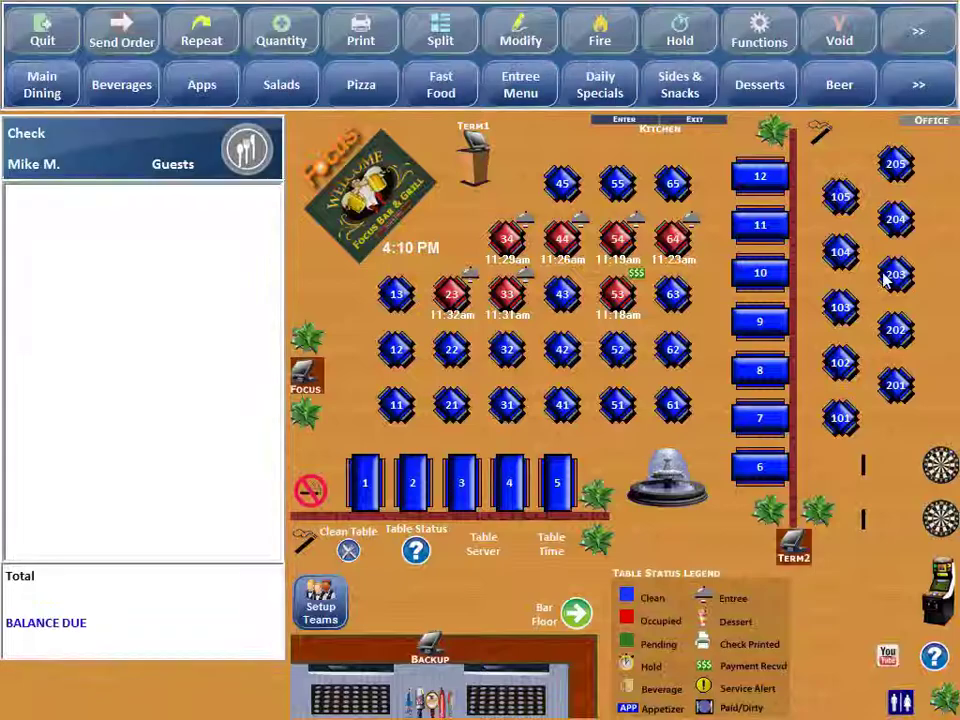
{"action": "left_click", "coordinate": [904, 97]}
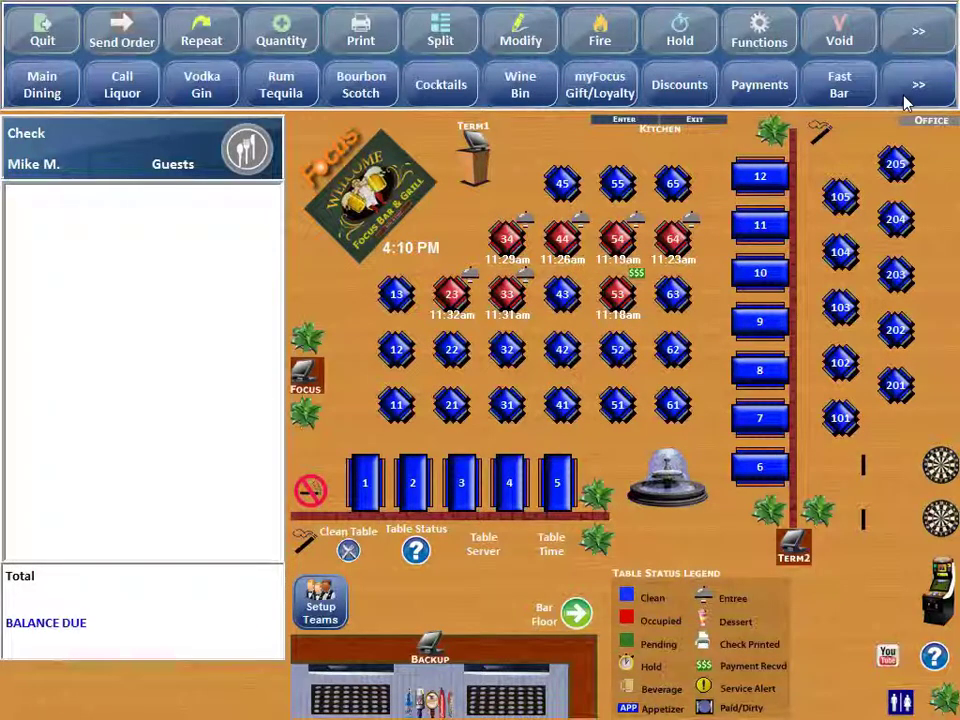
{"action": "left_click", "coordinate": [466, 88]}
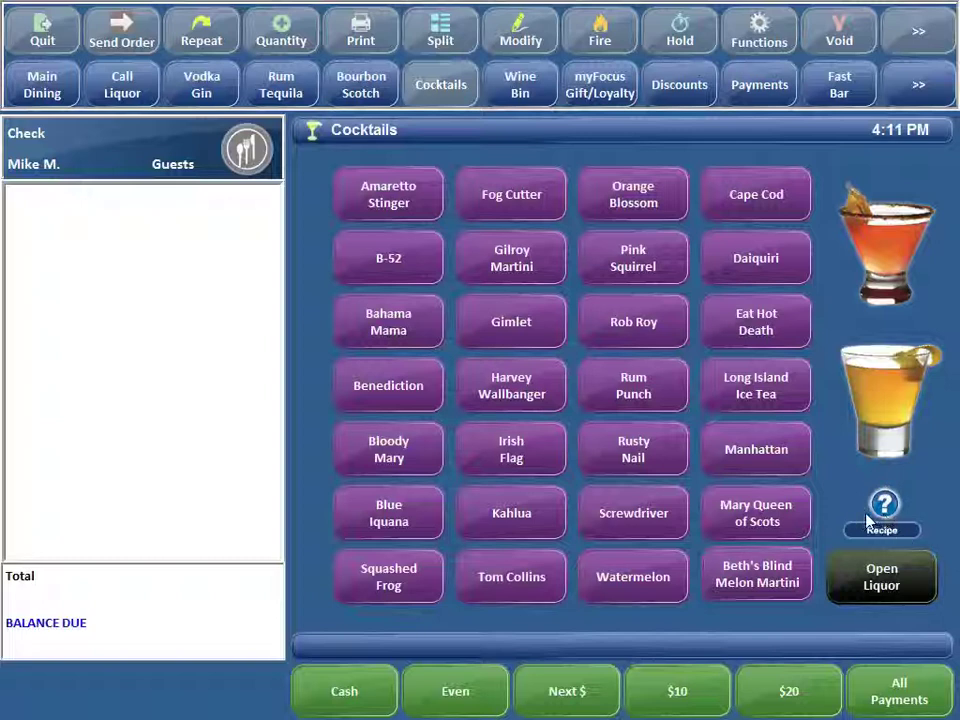
Step: Use the Recipe function to view the recipes of Beth's Blind Melon Martini and the Amaretto Stinger, closing each one
{"action": "left_click", "coordinate": [760, 573]}
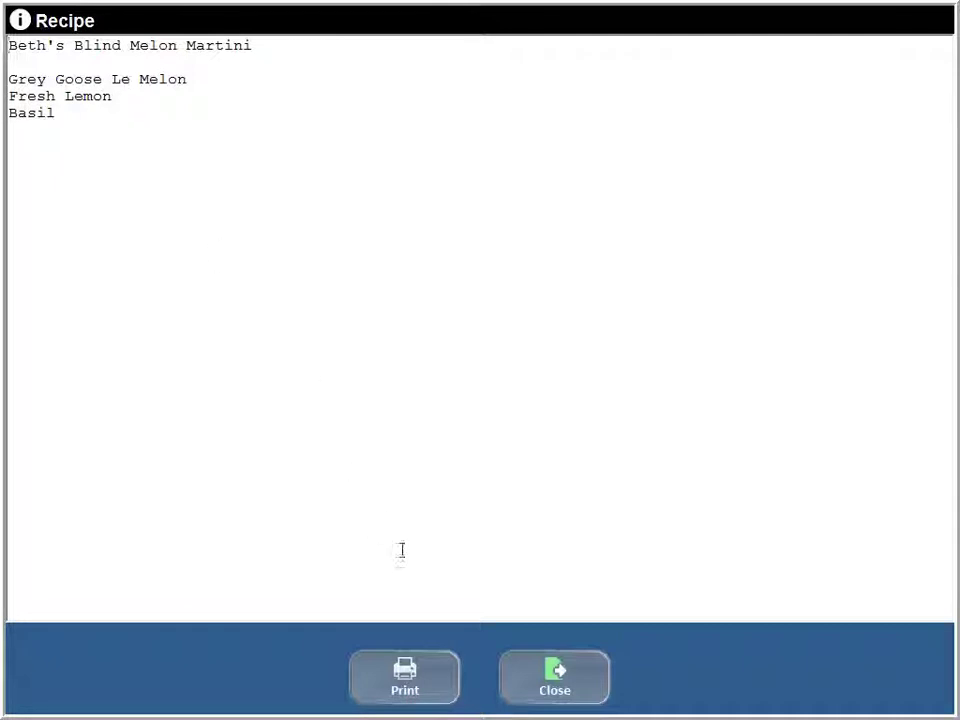
{"action": "left_click", "coordinate": [553, 680]}
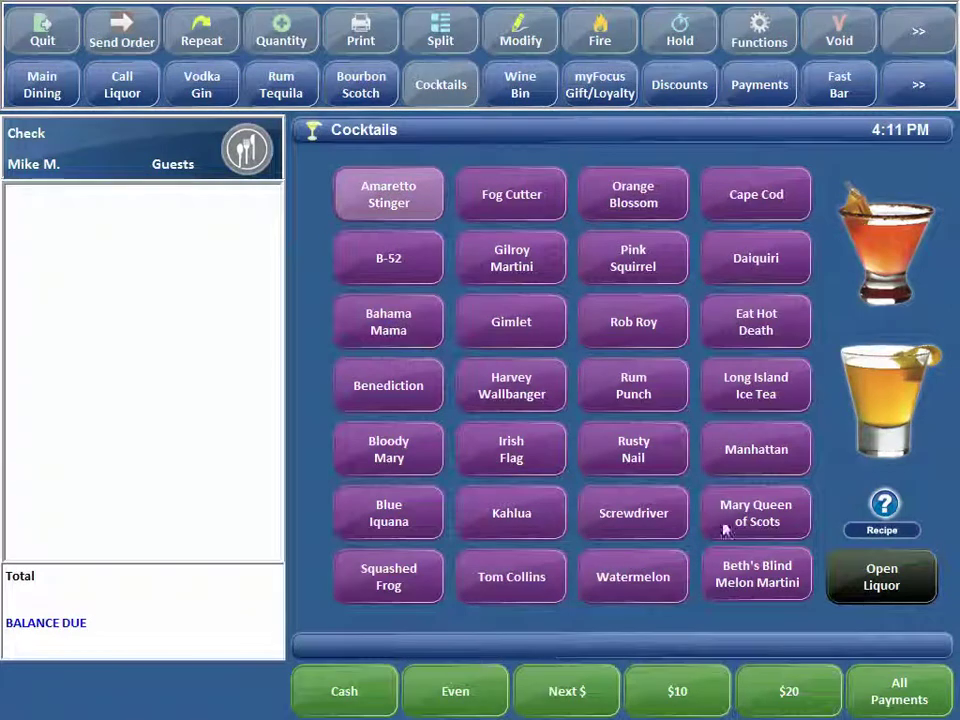
{"action": "left_click", "coordinate": [884, 508]}
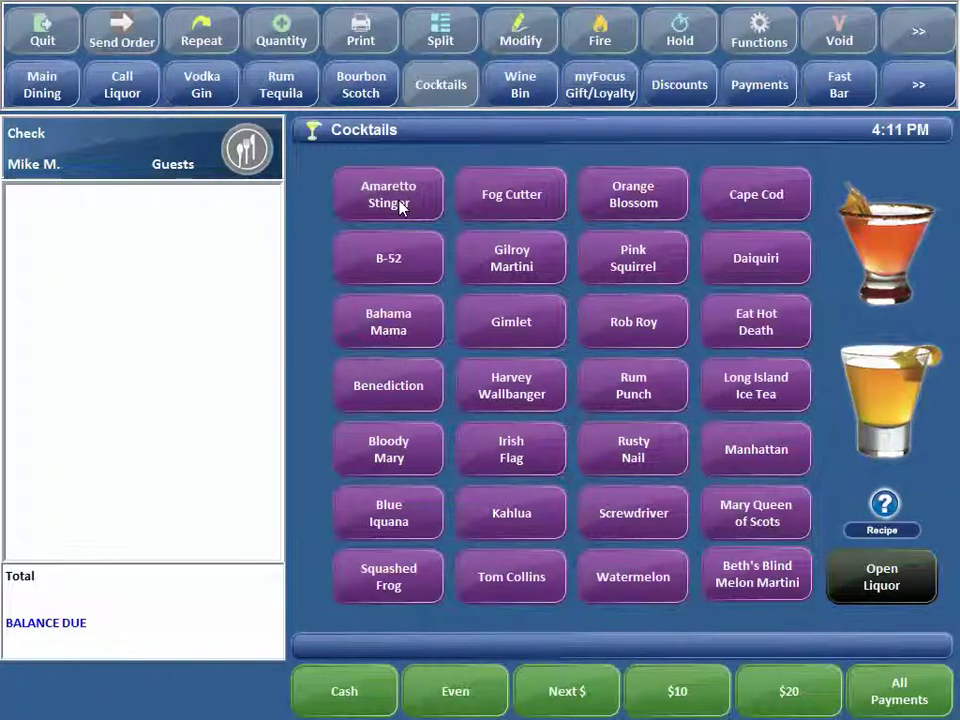
{"action": "left_click", "coordinate": [400, 203]}
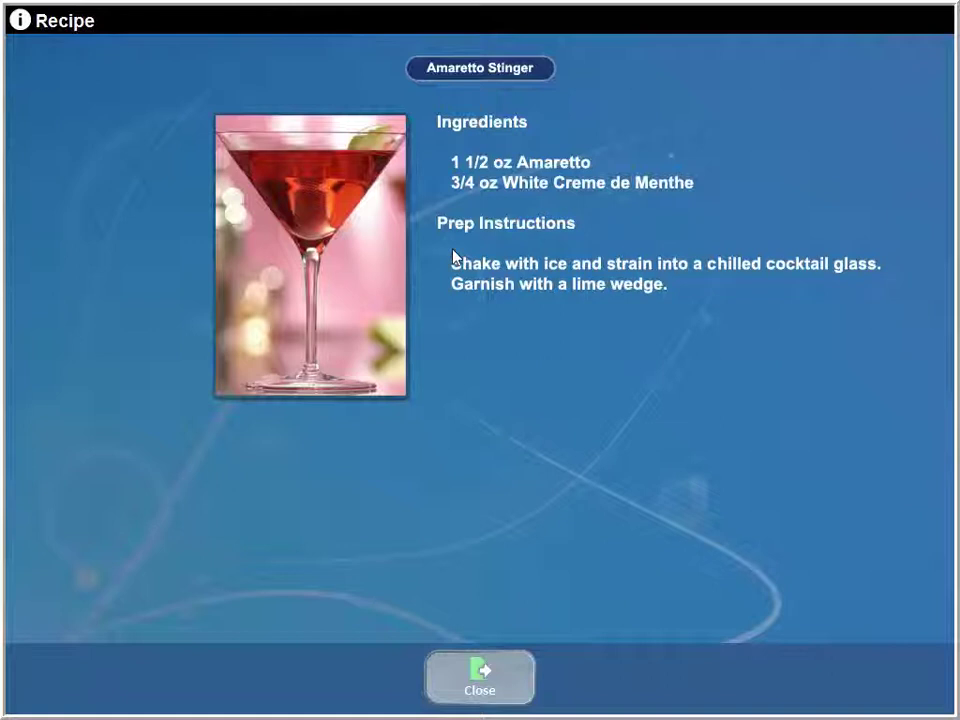
{"action": "left_click", "coordinate": [456, 700]}
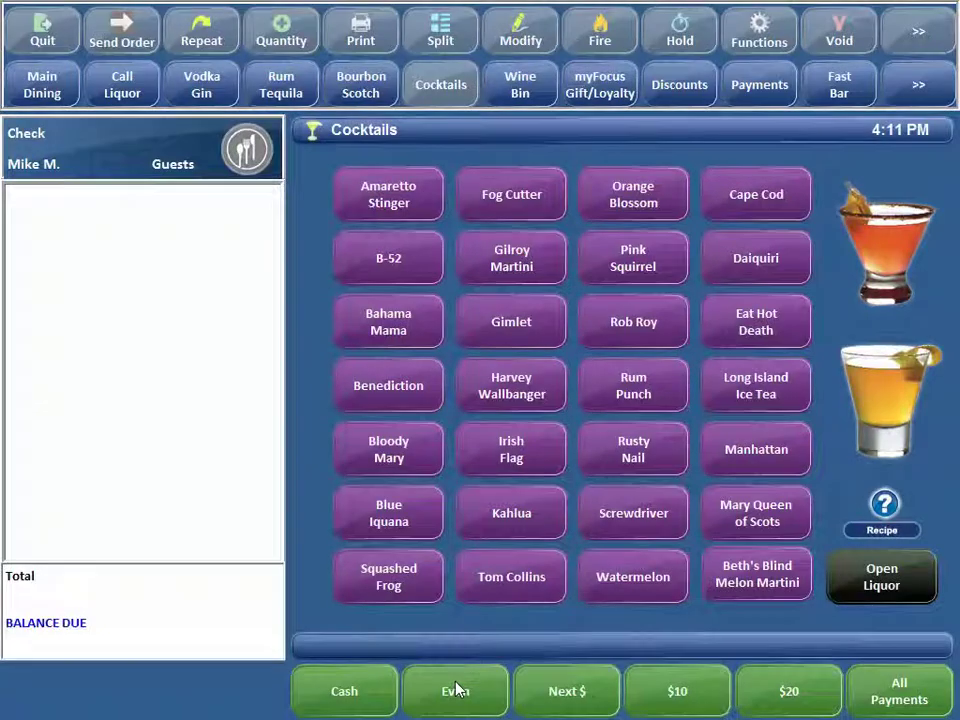
Step: Reopen the Beth's Blind Melon Martini and Amaretto Stinger recipes to compare the text file with the picture version
{"action": "left_click", "coordinate": [882, 510]}
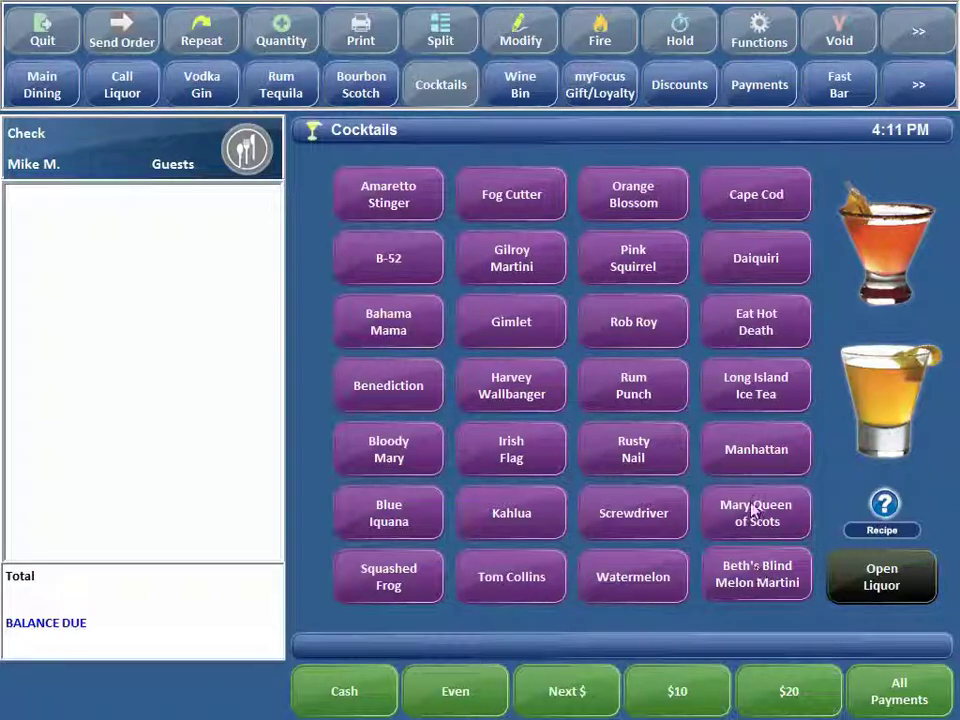
{"action": "left_click", "coordinate": [748, 576]}
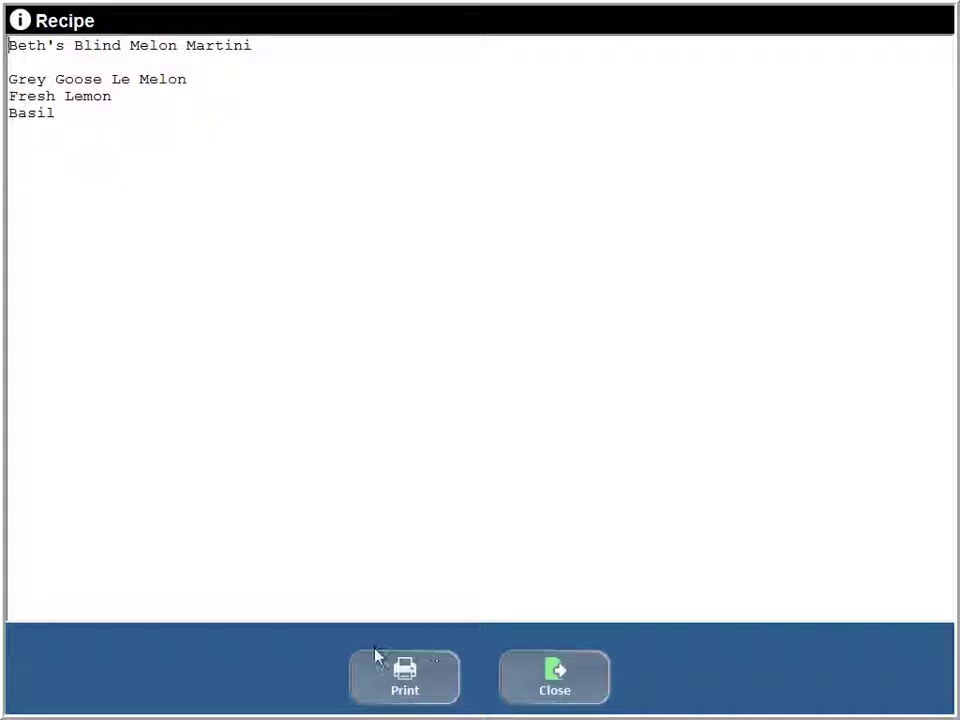
{"action": "left_click", "coordinate": [554, 673]}
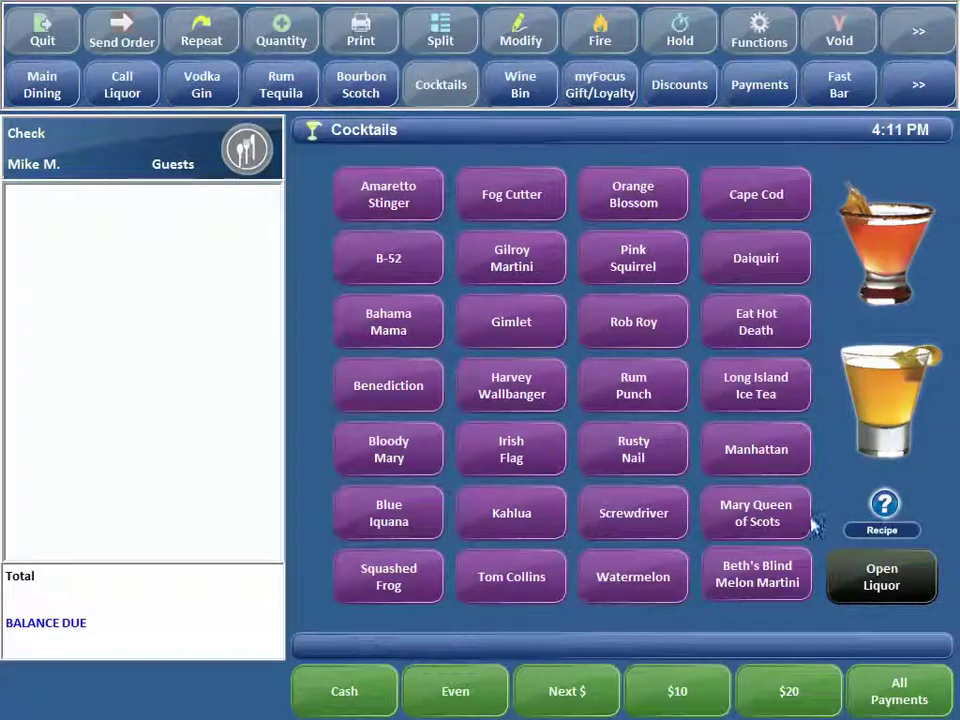
{"action": "left_click", "coordinate": [386, 200]}
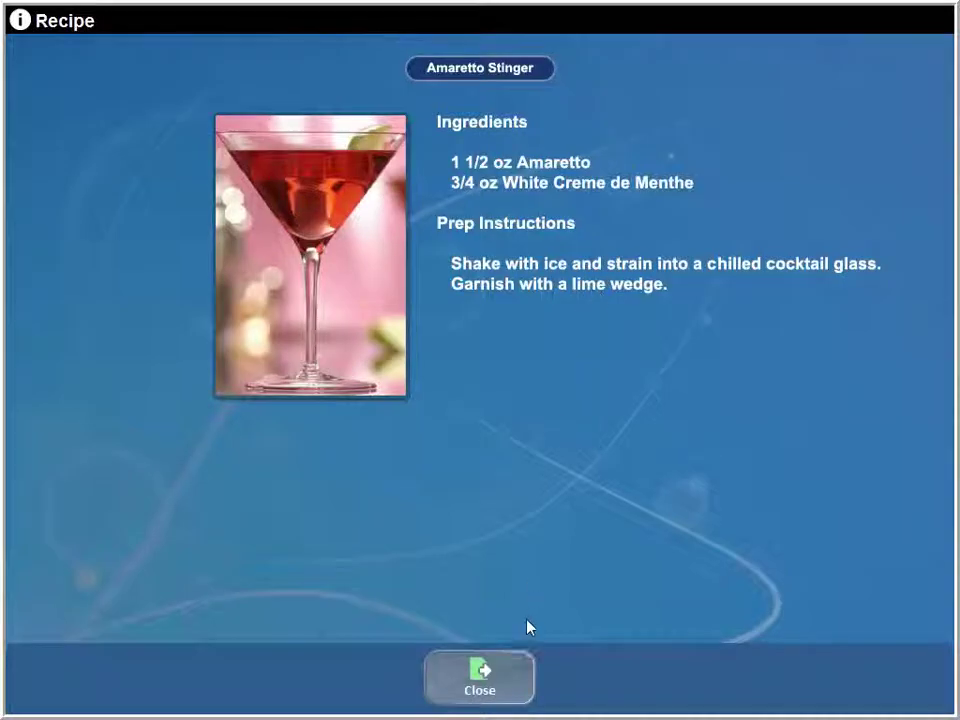
{"action": "left_click", "coordinate": [483, 684]}
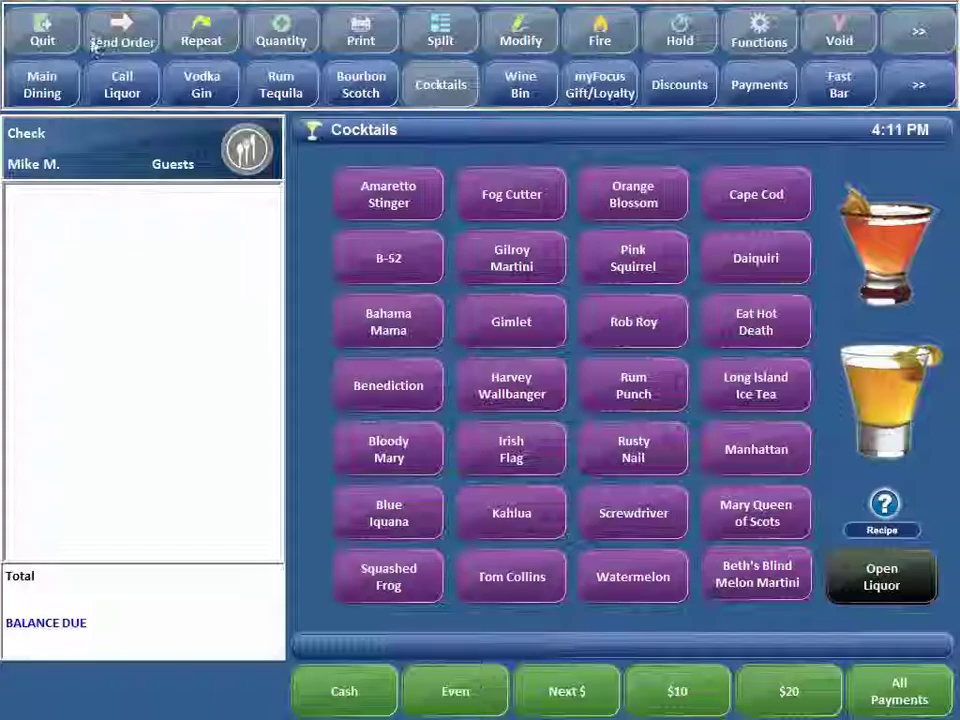
Step: Quit order entry and return to the back office through the Setup manager function
{"action": "left_click", "coordinate": [20, 20]}
{"action": "left_click", "coordinate": [808, 558]}
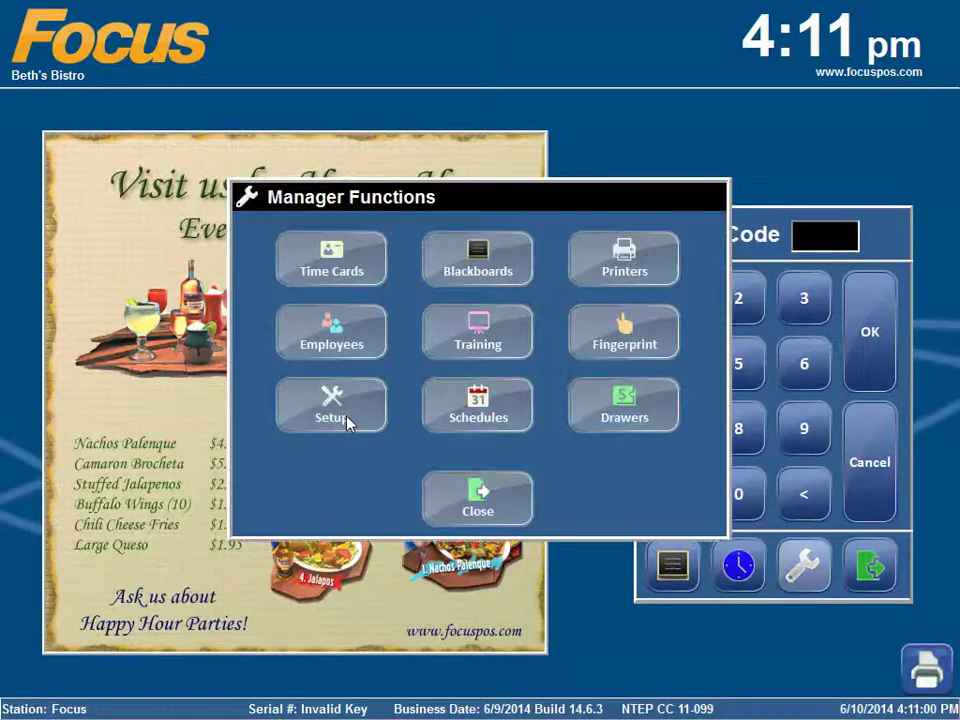
{"action": "left_click", "coordinate": [347, 418]}
{"action": "key", "text": "Return"}
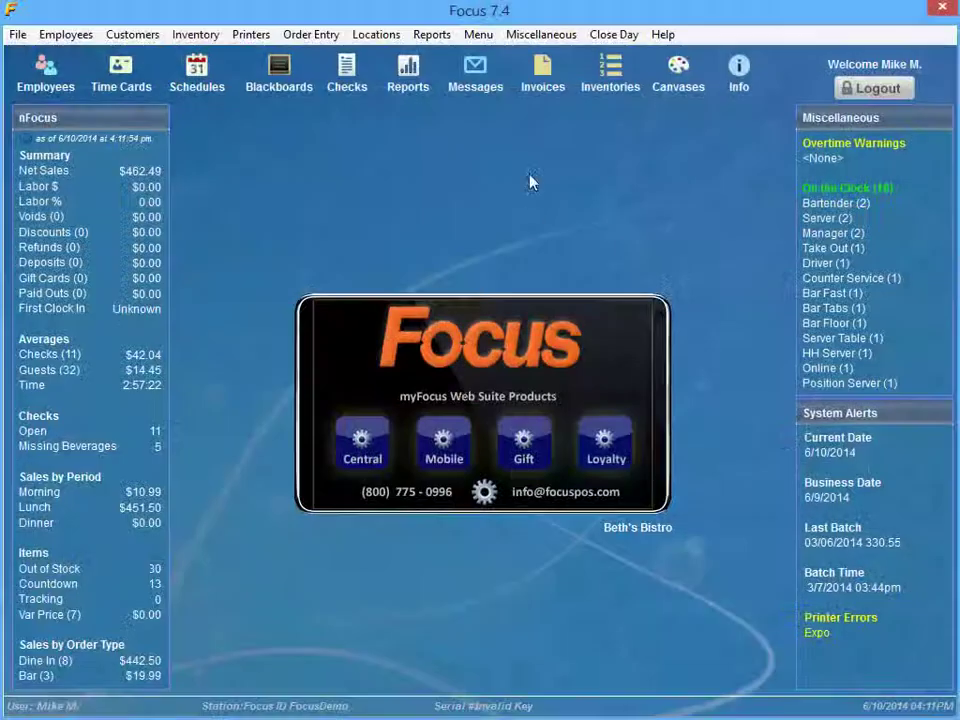
Step: Open the Amaretto Stinger menu item from the Cocktails canvas and check its Recipe File entry
{"action": "left_click", "coordinate": [683, 66]}
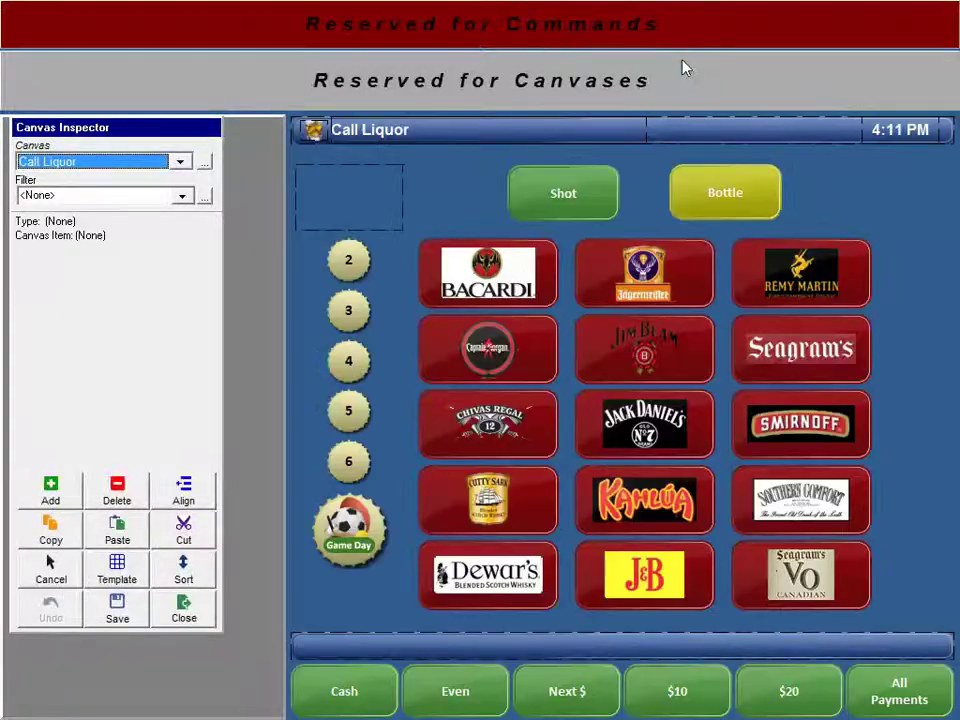
{"action": "key", "text": "c"}
{"action": "left_click", "coordinate": [391, 203]}
{"action": "left_click", "coordinate": [208, 263]}
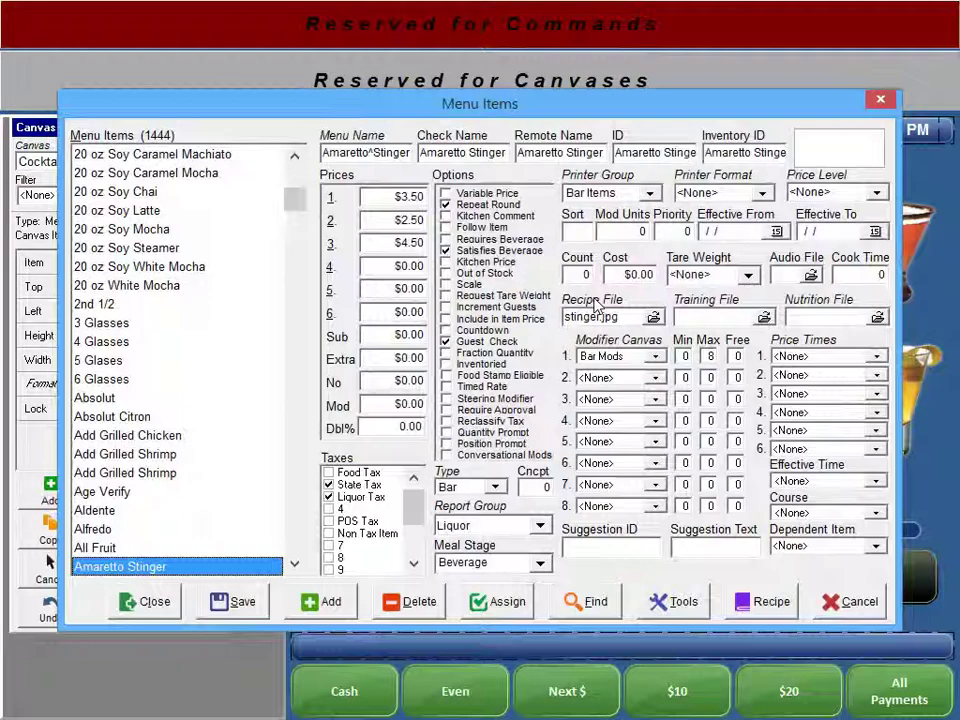
{"action": "double_click", "coordinate": [598, 317]}
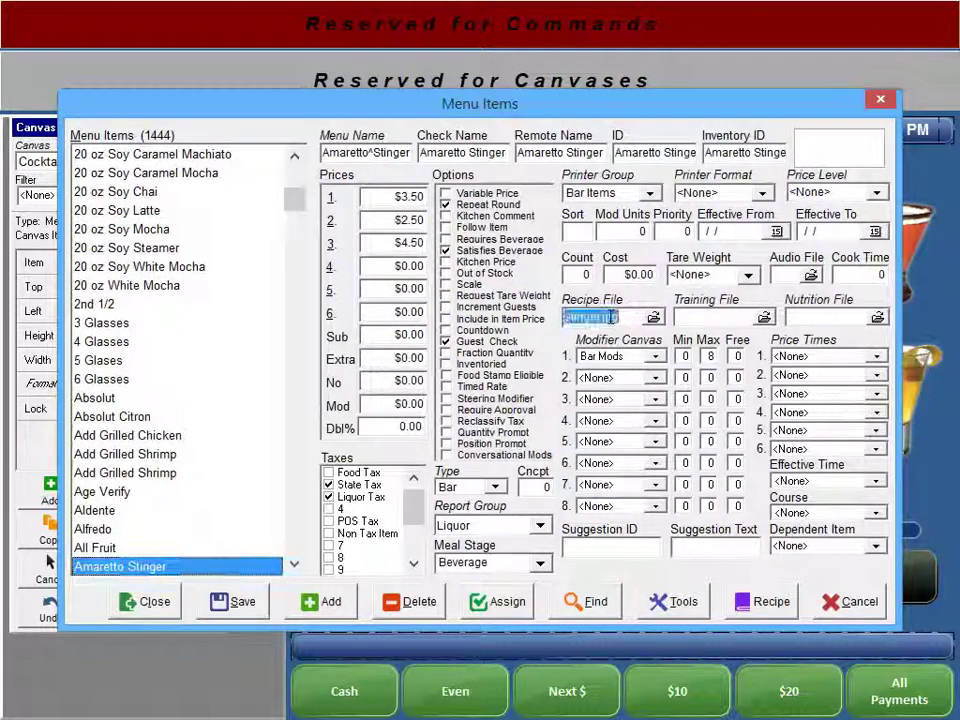
{"action": "left_click", "coordinate": [628, 316]}
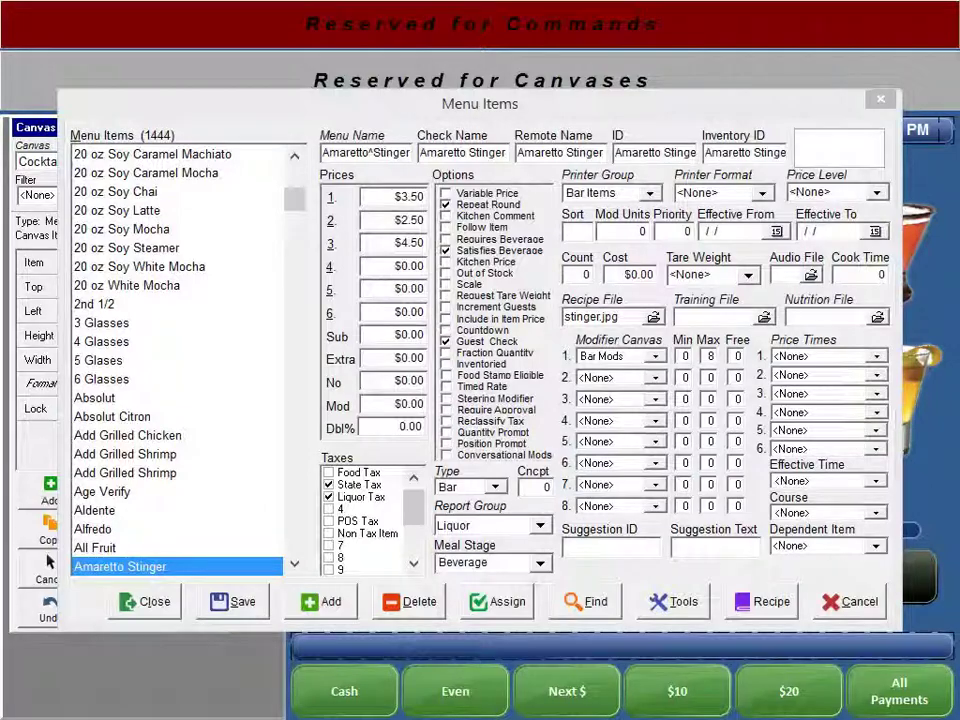
Step: Switch to File Explorer, open the Images folder inside the Focus folder on drive C and search it for "sti"
{"action": "key", "text": "alt+Tab"}
{"action": "left_click", "coordinate": [283, 577]}
{"action": "scroll", "coordinate": [281, 578], "scroll_direction": "down", "scroll_amount": 5}
{"action": "double_click", "coordinate": [285, 450]}
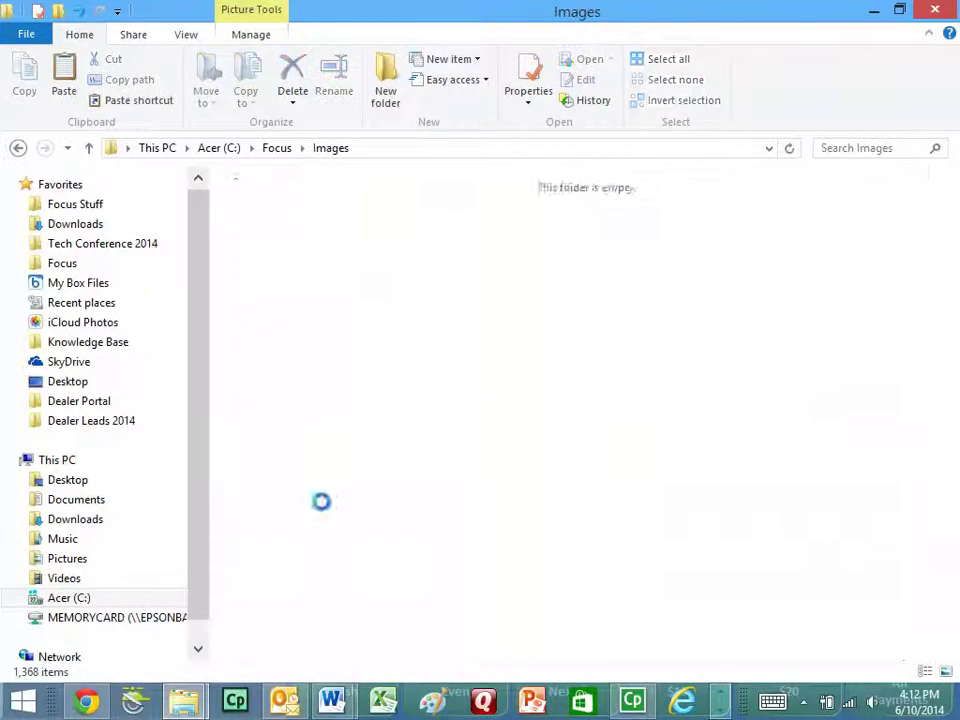
{"action": "left_click", "coordinate": [853, 148]}
{"action": "type", "text": "am"}
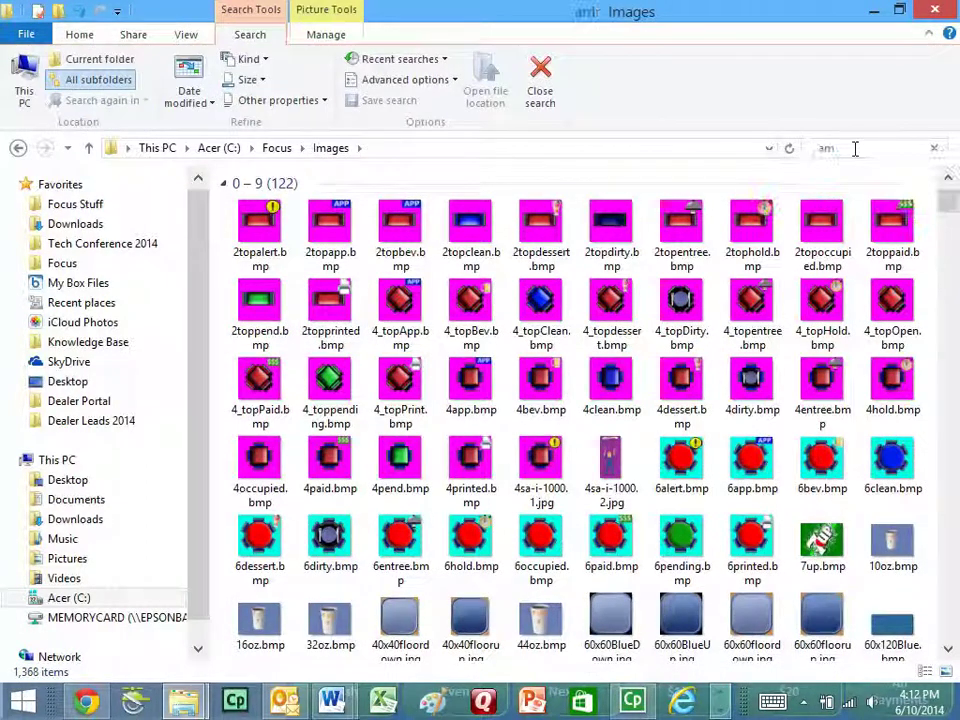
{"action": "type", "text": "ersti"}
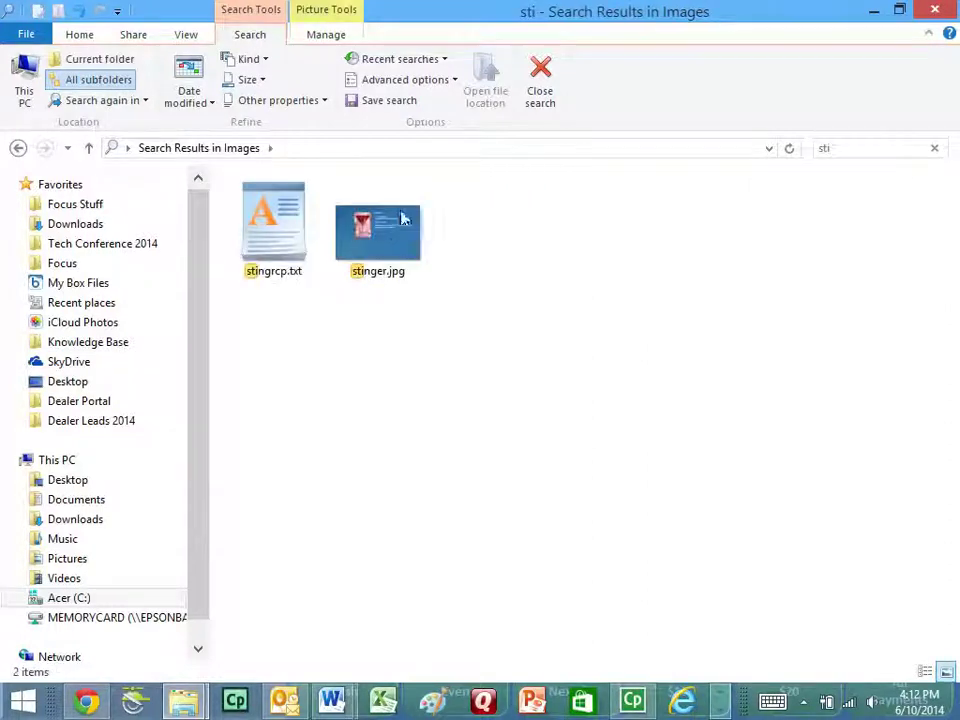
Step: View the stinger.jpg recipe picture in Windows Photo Viewer and close it
{"action": "double_click", "coordinate": [392, 245]}
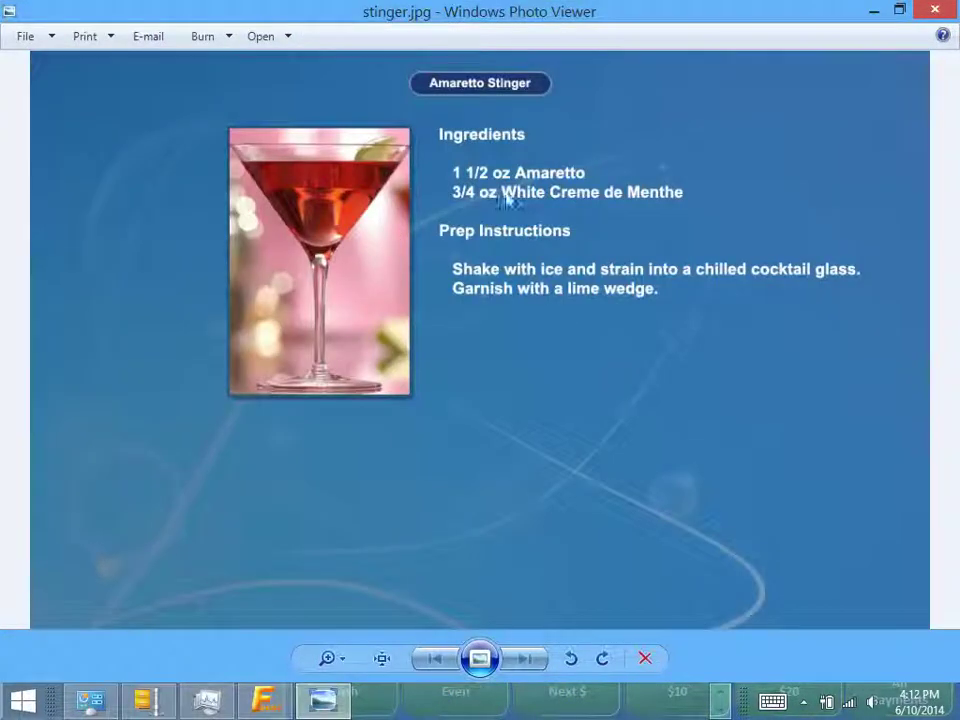
{"action": "key", "text": "super+Down"}
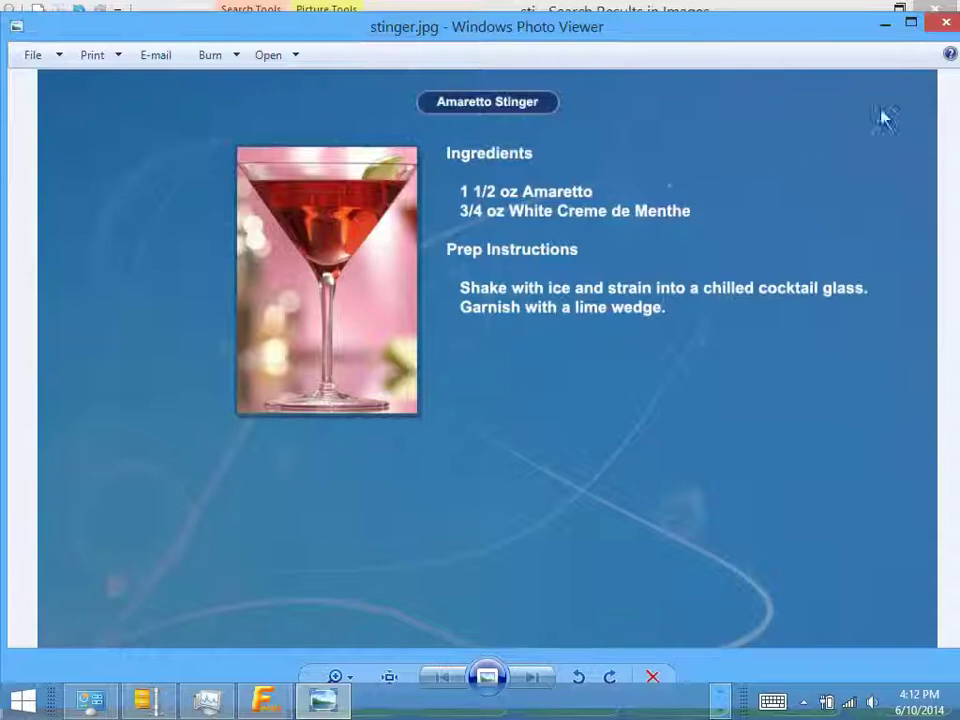
{"action": "left_click", "coordinate": [946, 21]}
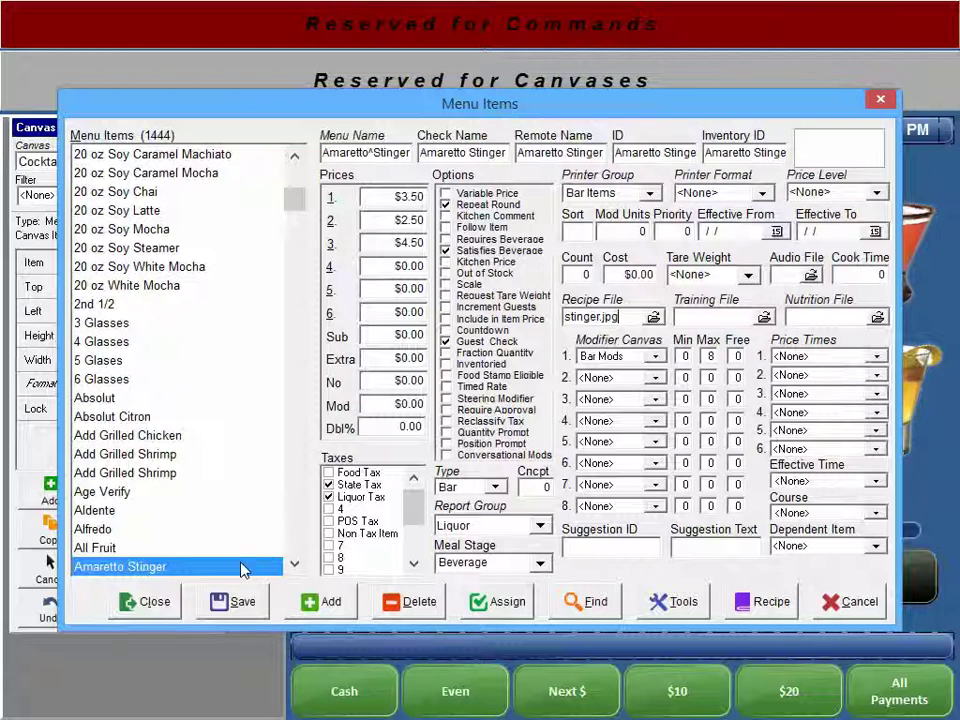
Step: Switch back to Focus, save and close the Amaretto Stinger menu item, and close the Cocktails canvas
{"action": "left_click", "coordinate": [218, 604]}
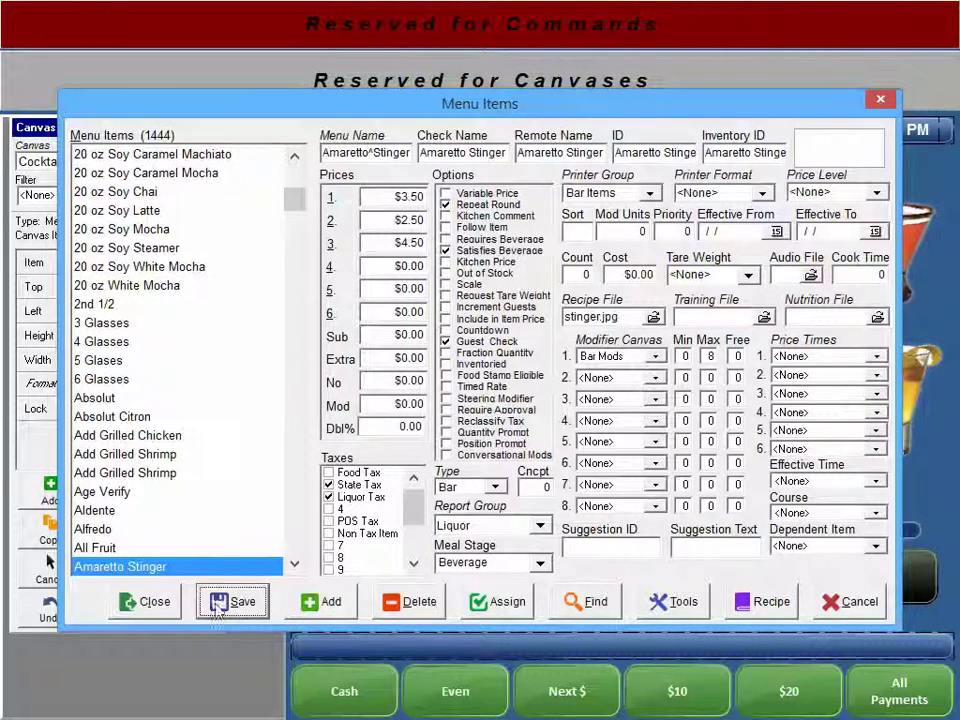
{"action": "left_click", "coordinate": [143, 603]}
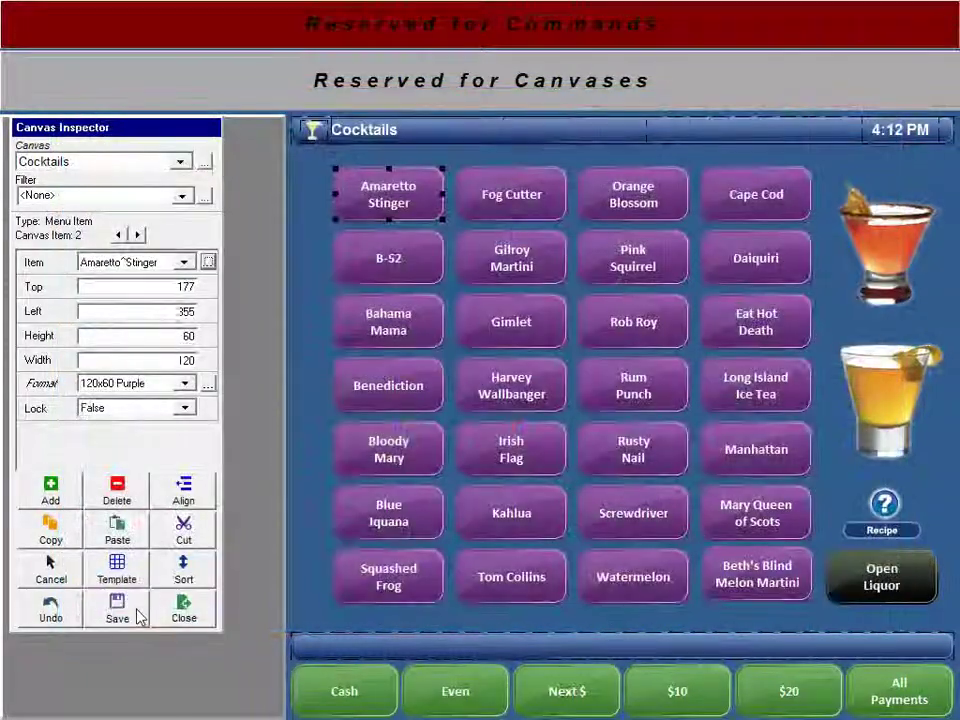
{"action": "left_click", "coordinate": [178, 610]}
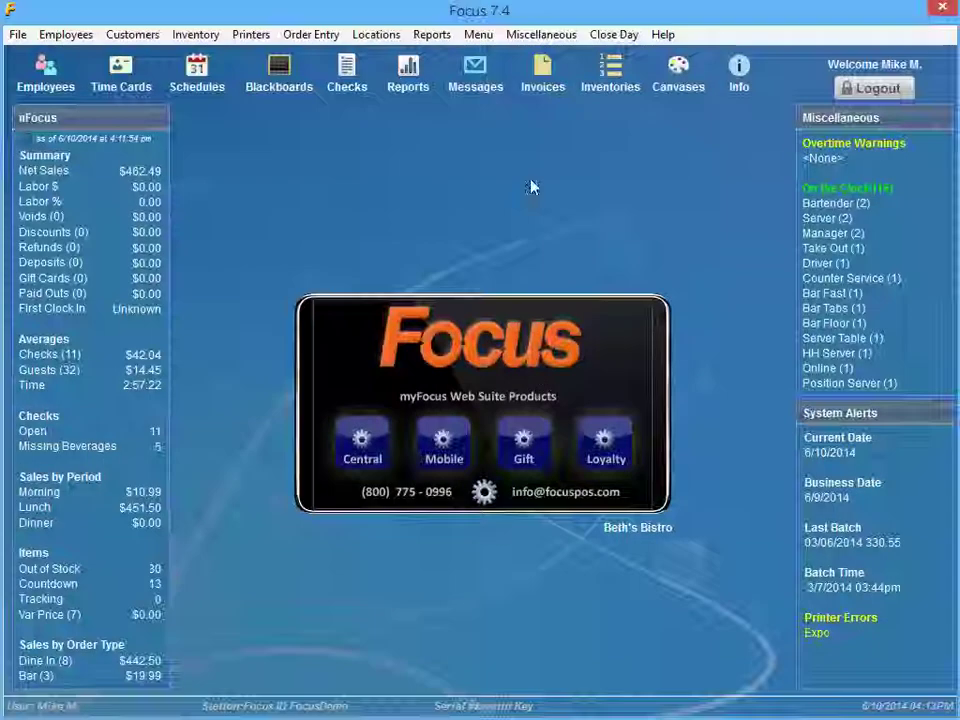